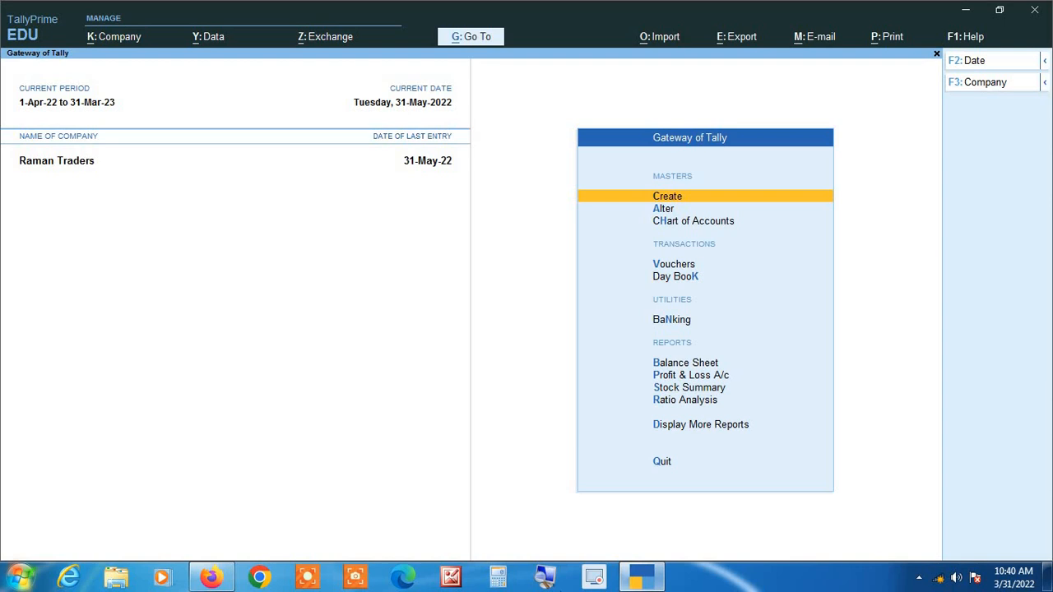
Change the company's current period to run from 1-4-2020 to 31-3-2021.
{"action": "left_click", "coordinate": [543, 579]}
{"action": "key", "text": "alt+F2"}
{"action": "type", "text": "1 4"}
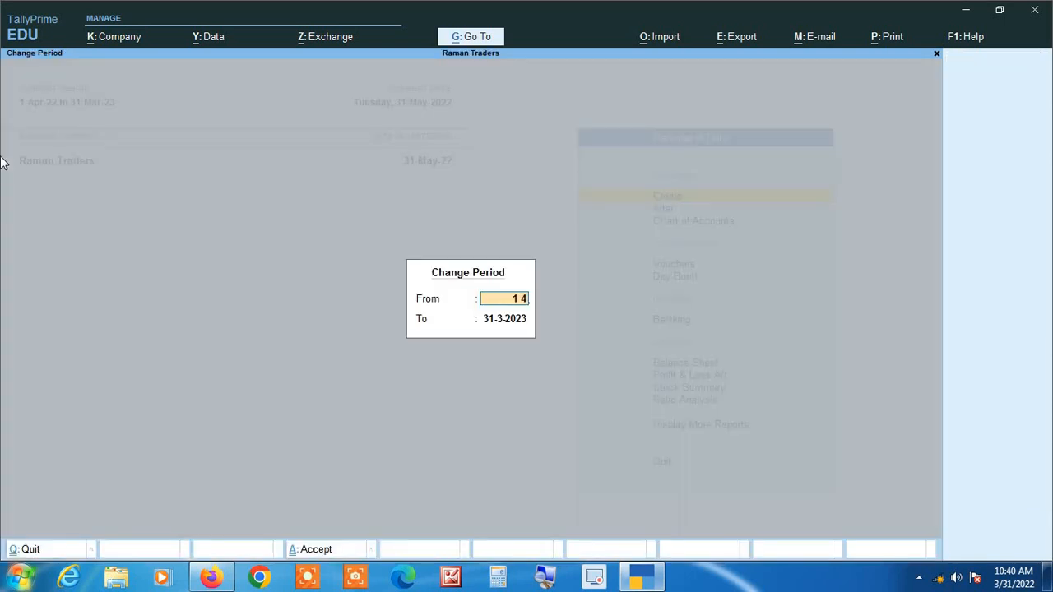
{"action": "type", "text": " 20"}
{"action": "key", "text": "Return"}
{"action": "type", "text": "31 3"}
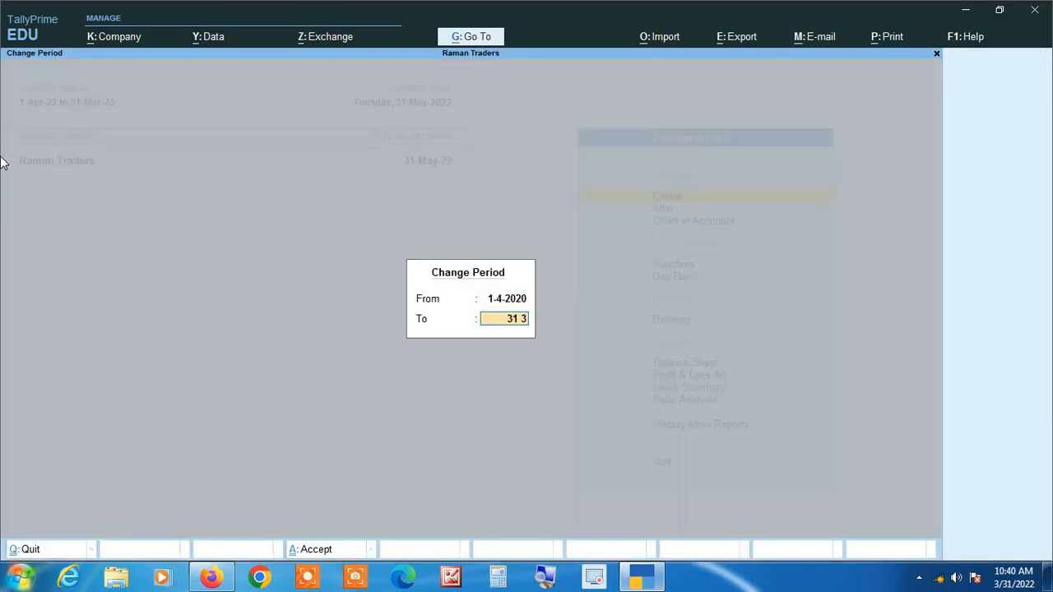
{"action": "type", "text": " 21"}
{"action": "key", "text": "Return"}
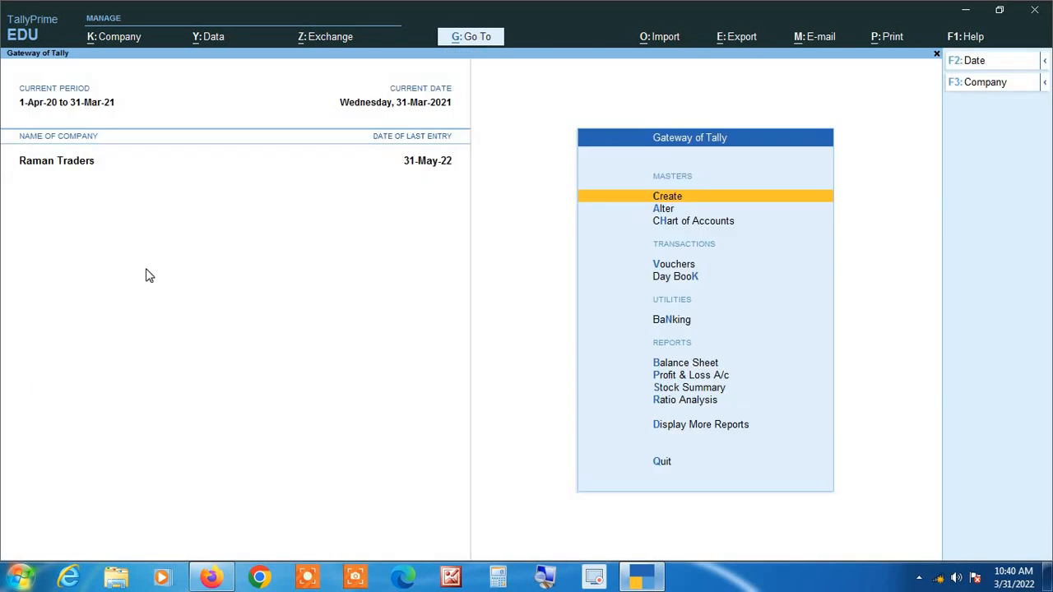
Display the Day Book for 1-Apr-20 to 31-Mar-21 and review its entries down to the last voucher.
{"action": "key", "text": "d"}
{"action": "key", "text": "y"}
{"action": "key", "text": "alt+F2"}
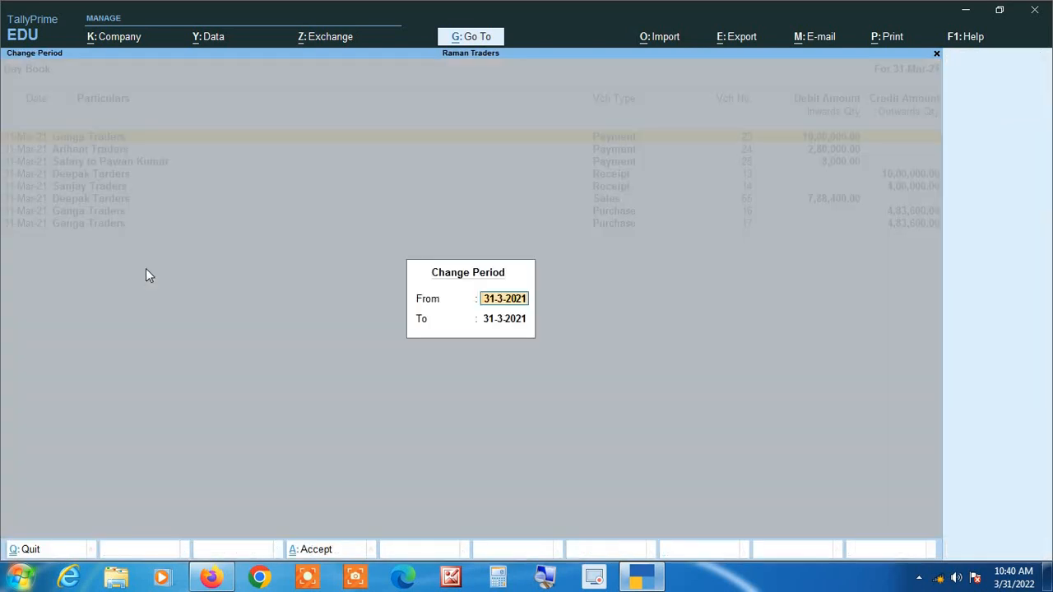
{"action": "key", "text": "BackSpace"}
{"action": "key", "text": "Return"}
{"action": "key", "text": "Return"}
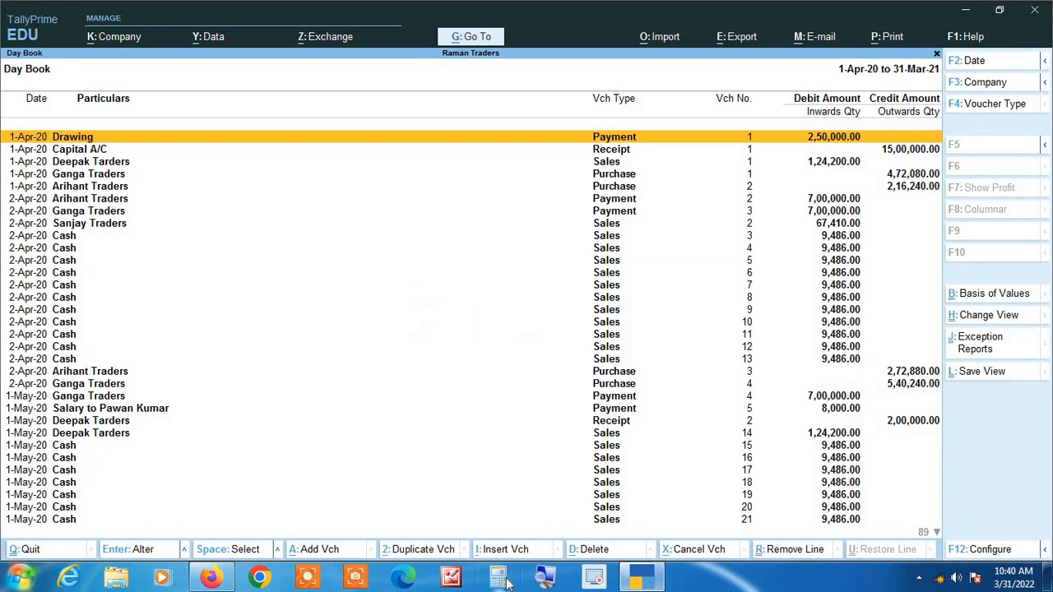
{"action": "left_click", "coordinate": [545, 579]}
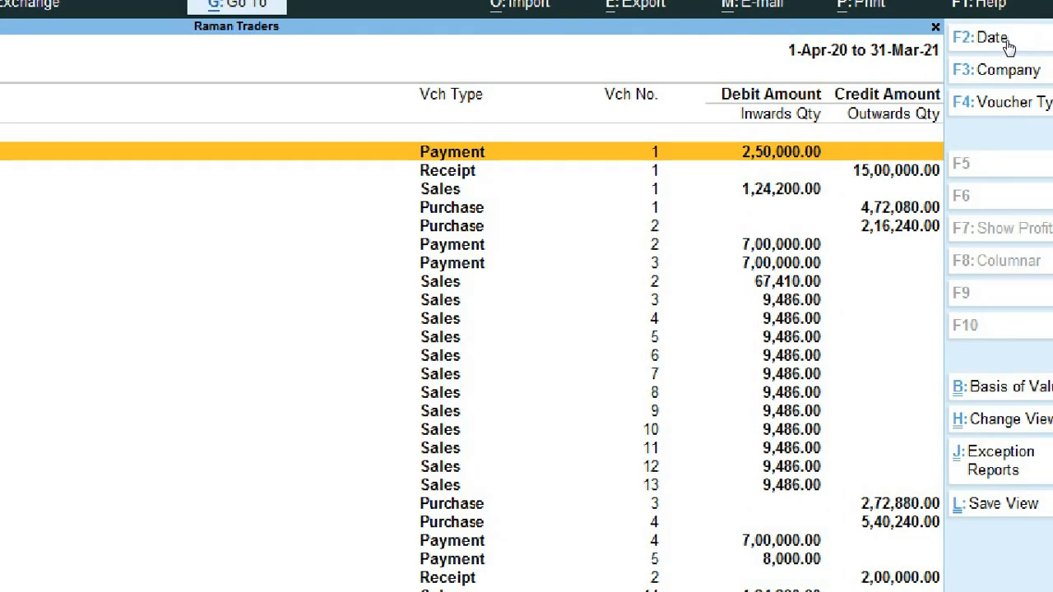
{"action": "key", "text": "super+Escape"}
{"action": "key", "text": "End"}
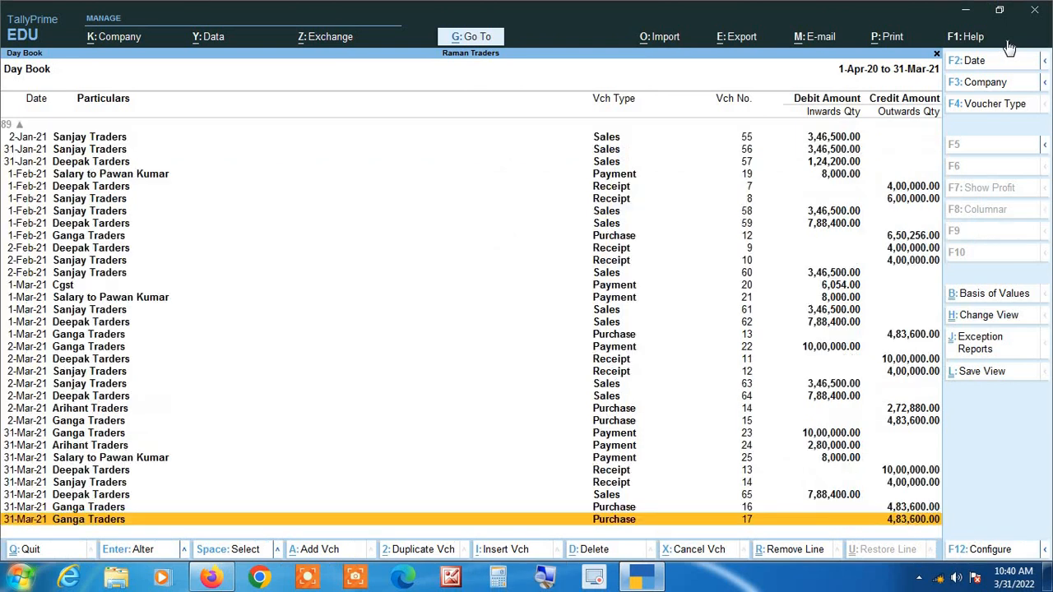
{"action": "key", "text": "Escape"}
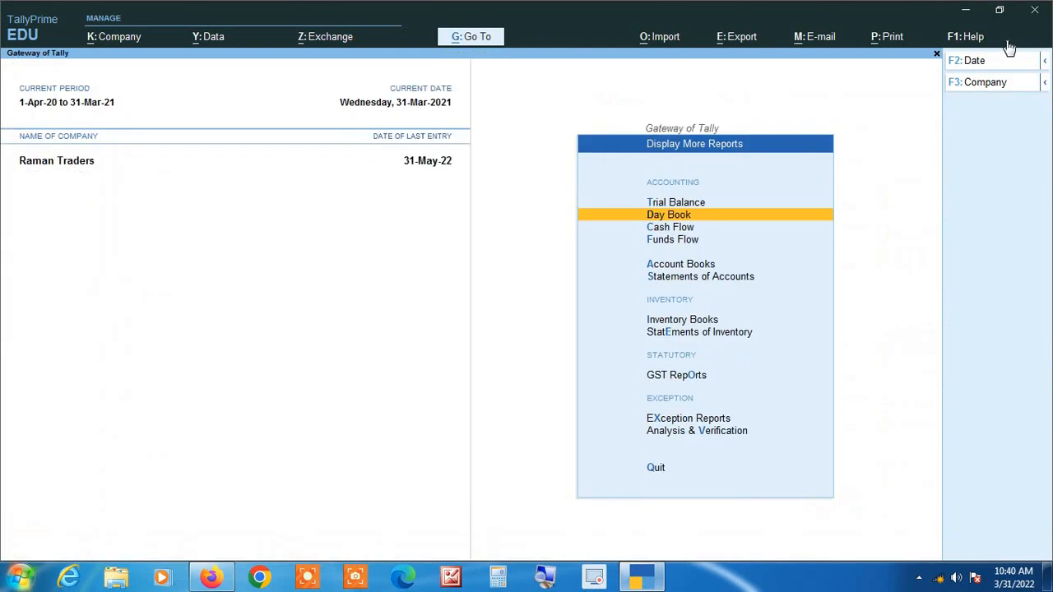
{"action": "key", "text": "Escape"}
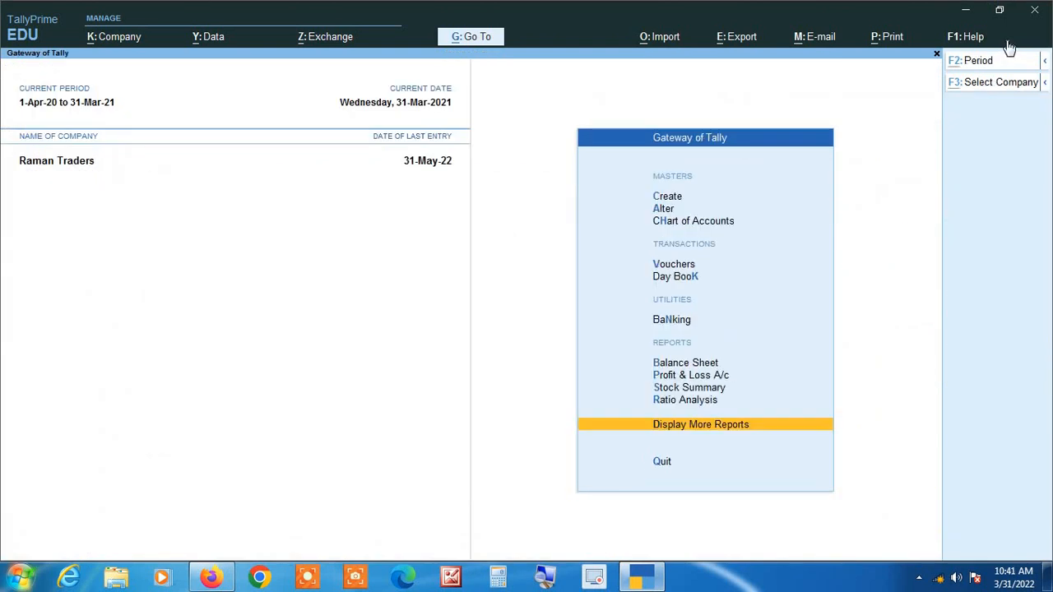
Change the company's current period to run from 1-4-2021 to 31-3-2022.
{"action": "key", "text": "alt+F2"}
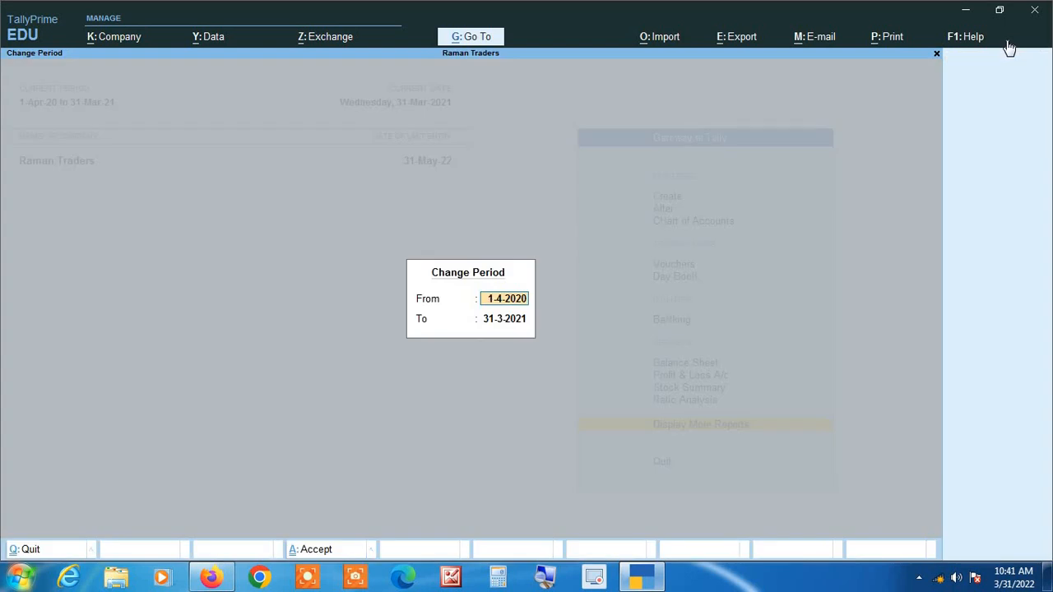
{"action": "type", "text": "1-4-2021"}
{"action": "key", "text": "Return"}
{"action": "type", "text": "31-3-22"}
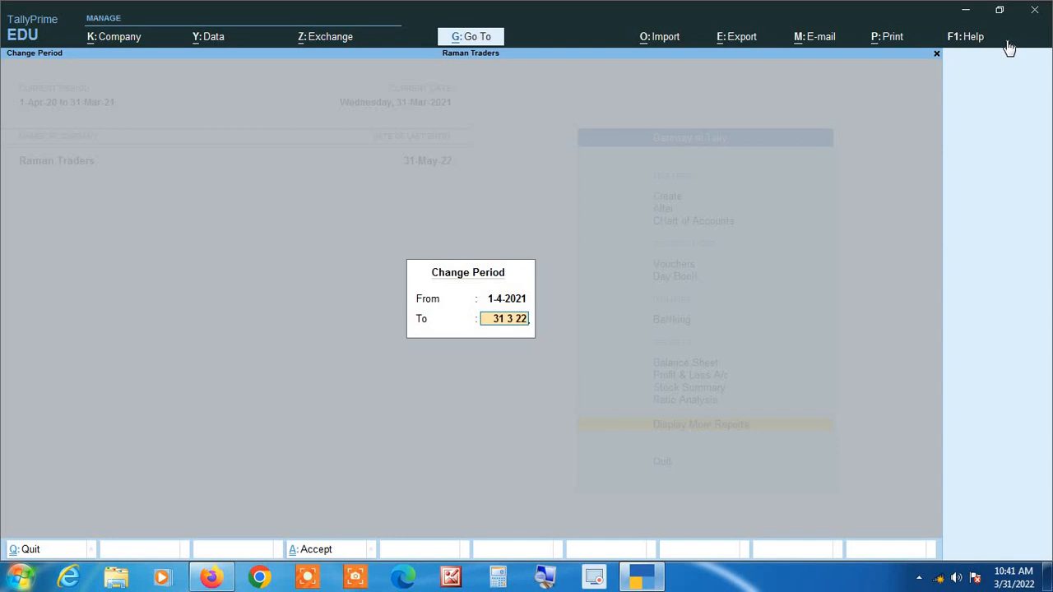
{"action": "key", "text": "Return"}
Display the Day Book for the full period 1-Apr-21 to 31-Mar-22.
{"action": "key", "text": "k"}
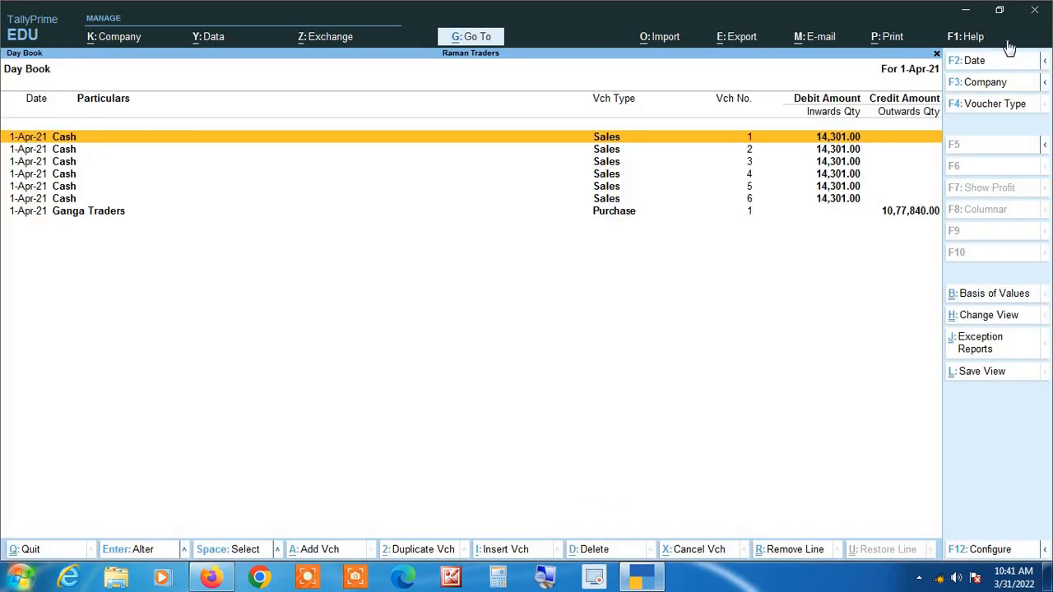
{"action": "key", "text": "alt+F2"}
{"action": "key", "text": "space"}
{"action": "key", "text": "Return"}
{"action": "key", "text": "space"}
{"action": "key", "text": "Return"}
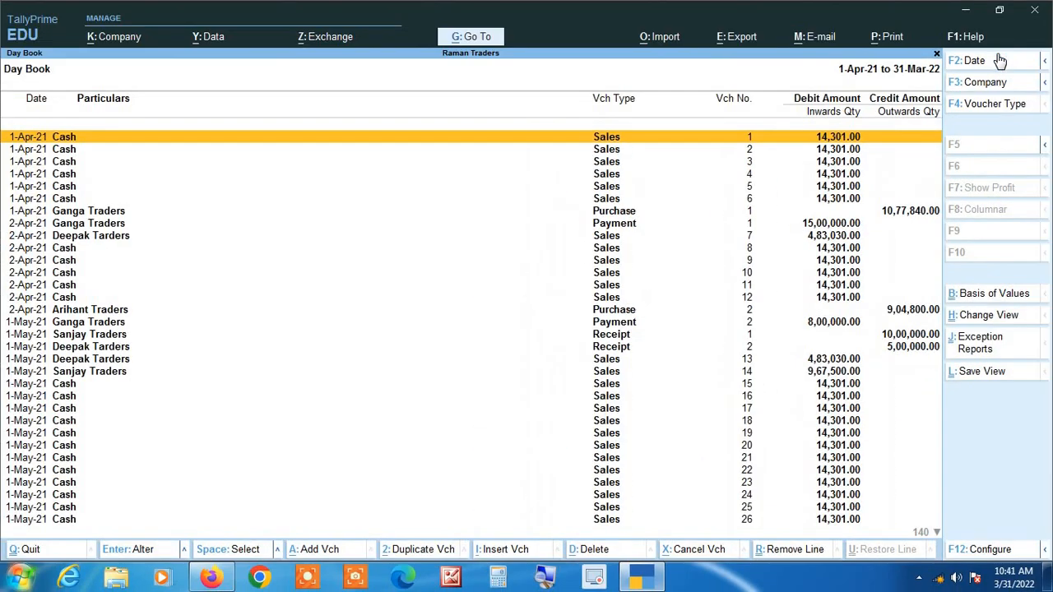
Review the 2021-22 Day Book vouchers from the first entry to the last, and return to the Gateway of Tally.
{"action": "key", "text": "Down"}
{"action": "key", "text": "Down"}
{"action": "key", "text": "Down"}
{"action": "key", "text": "Down"}
{"action": "key", "text": "Down"}
{"action": "key", "text": "Down"}
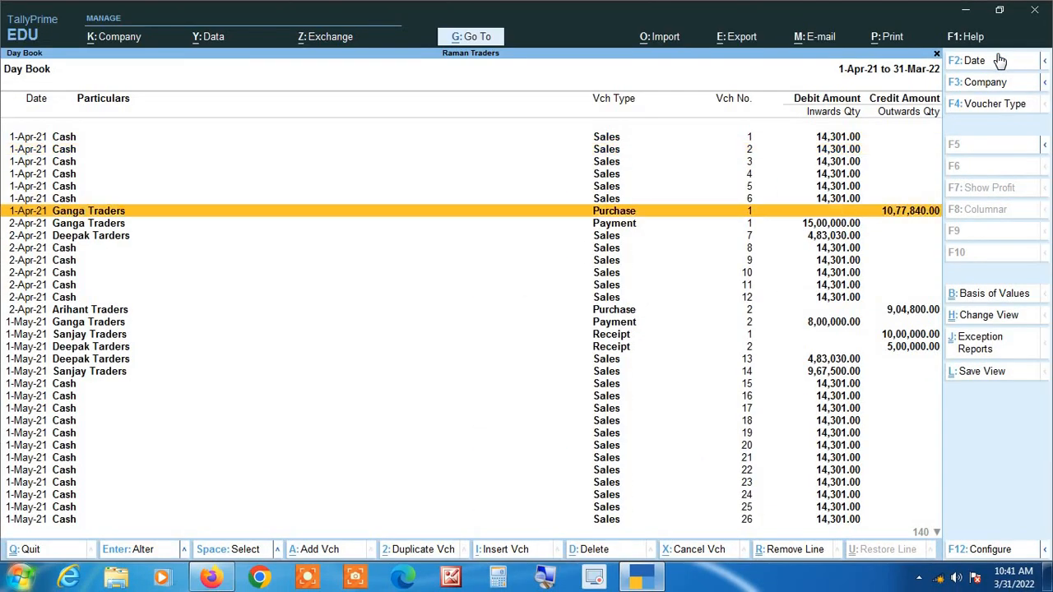
{"action": "key", "text": "Down"}
{"action": "key", "text": "Down"}
{"action": "key", "text": "Down"}
{"action": "key", "text": "Down"}
{"action": "key", "text": "Down"}
{"action": "key", "text": "Down"}
{"action": "key", "text": "Down"}
{"action": "key", "text": "Down"}
{"action": "key", "text": "Down"}
{"action": "key", "text": "Down"}
{"action": "key", "text": "Down"}
{"action": "key", "text": "Down"}
{"action": "key", "text": "Down"}
{"action": "key", "text": "Down"}
{"action": "key", "text": "Down"}
{"action": "key", "text": "Down"}
{"action": "key", "text": "Down"}
{"action": "key", "text": "Down"}
{"action": "key", "text": "Down"}
{"action": "key", "text": "Down"}
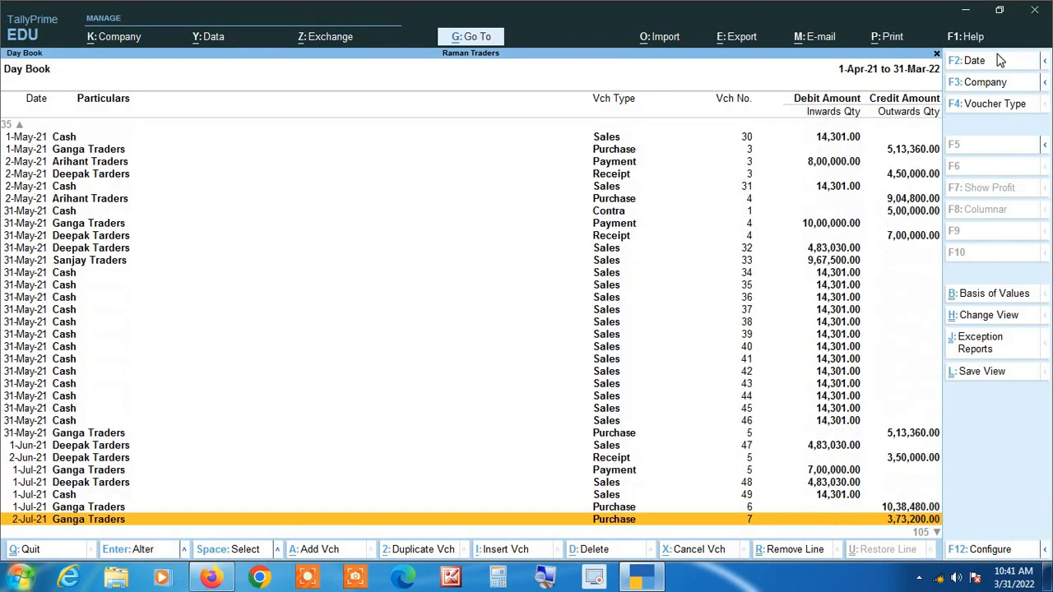
{"action": "key", "text": "Down"}
{"action": "key", "text": "Down"}
{"action": "key", "text": "Down"}
{"action": "key", "text": "Down"}
{"action": "key", "text": "Down"}
{"action": "key", "text": "Down"}
{"action": "key", "text": "Down"}
{"action": "key", "text": "Down"}
{"action": "key", "text": "Down"}
{"action": "key", "text": "Down"}
{"action": "key", "text": "Down"}
{"action": "key", "text": "Down"}
{"action": "key", "text": "Down"}
{"action": "key", "text": "Down"}
{"action": "key", "text": "Down"}
{"action": "key", "text": "Down"}
{"action": "key", "text": "Down"}
{"action": "key", "text": "Down"}
{"action": "key", "text": "Down"}
{"action": "key", "text": "Down"}
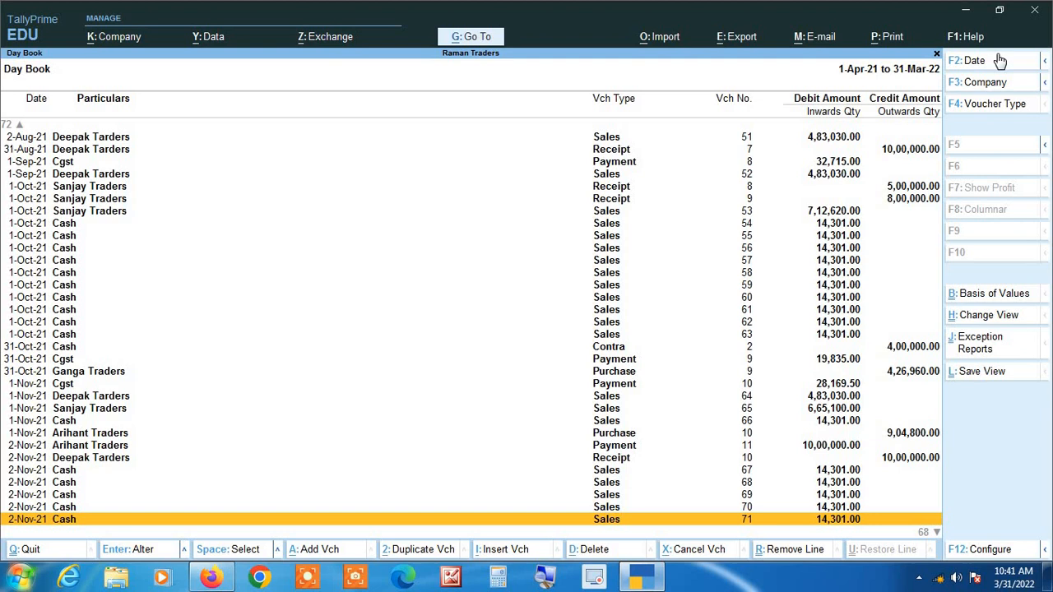
{"action": "key", "text": "End"}
{"action": "key", "text": "Escape"}
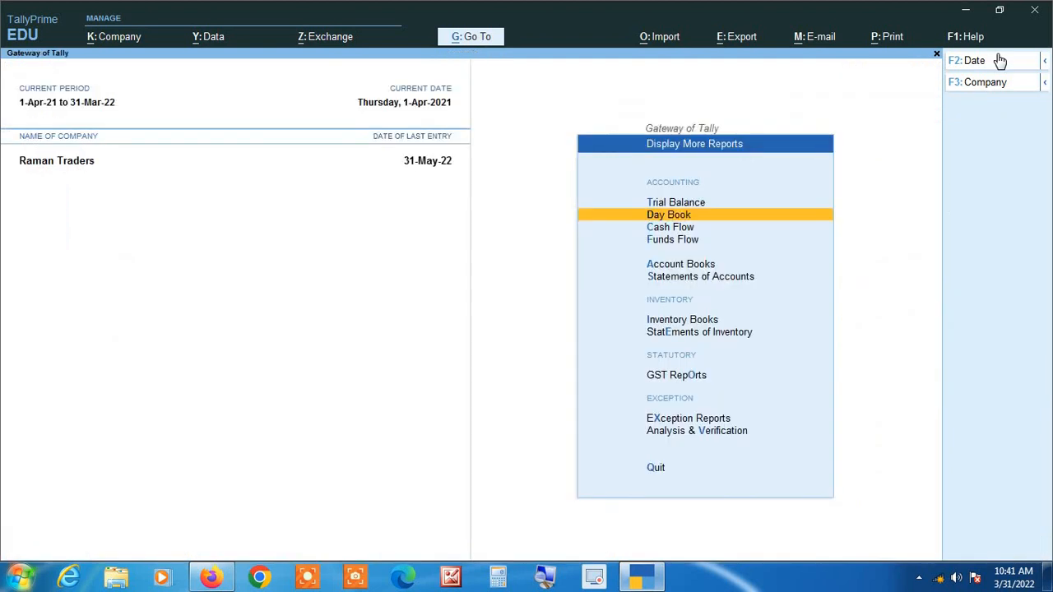
{"action": "key", "text": "Escape"}
Change the company's current period to run from 1-4-2022 to 31-3-2023.
{"action": "key", "text": "alt+F2"}
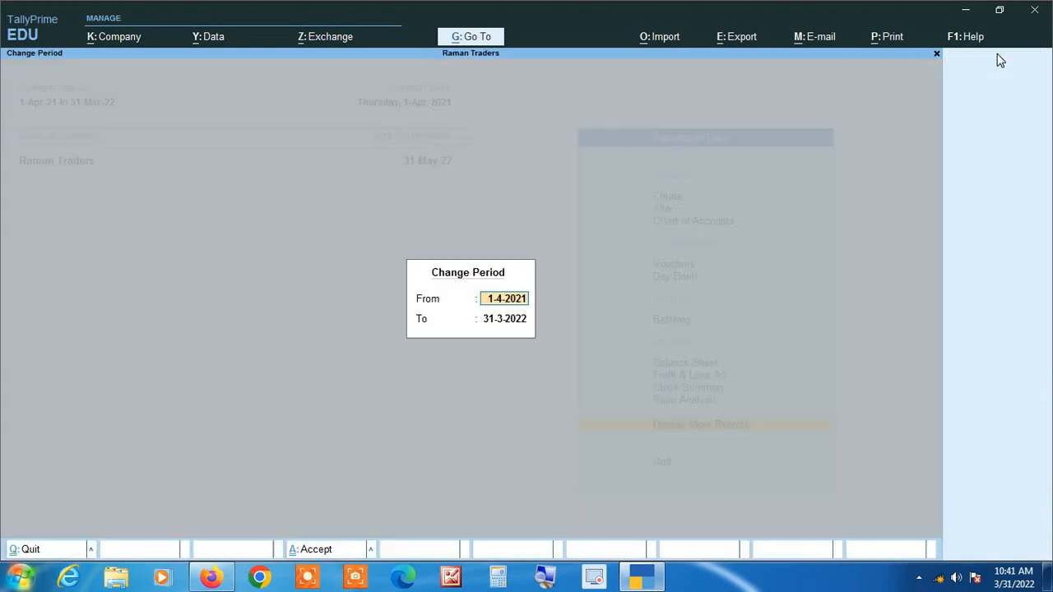
{"action": "type", "text": "1-4-202"}
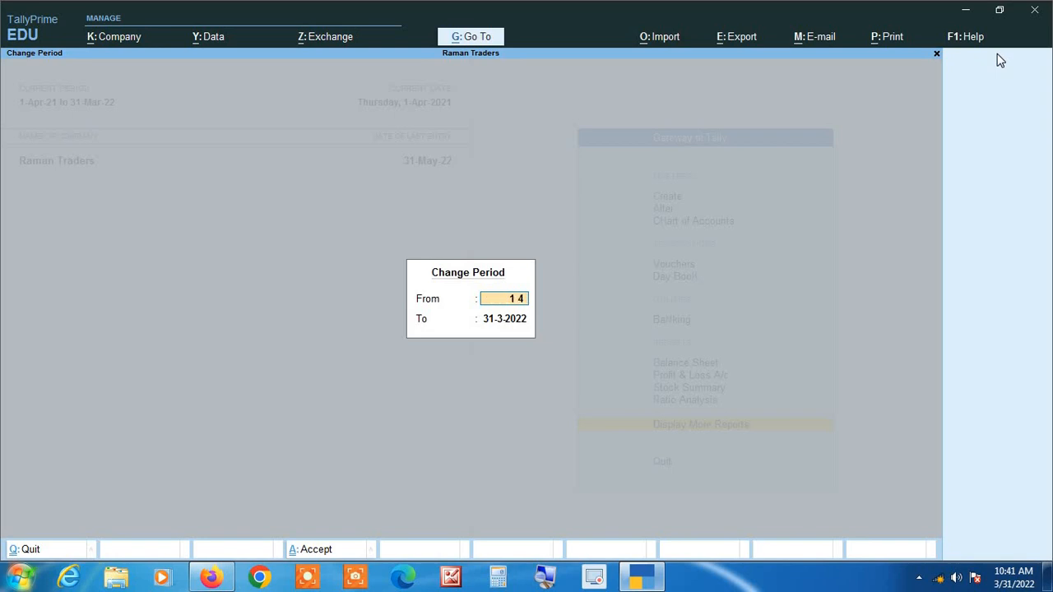
{"action": "key", "text": "Return"}
{"action": "type", "text": "31 3 23"}
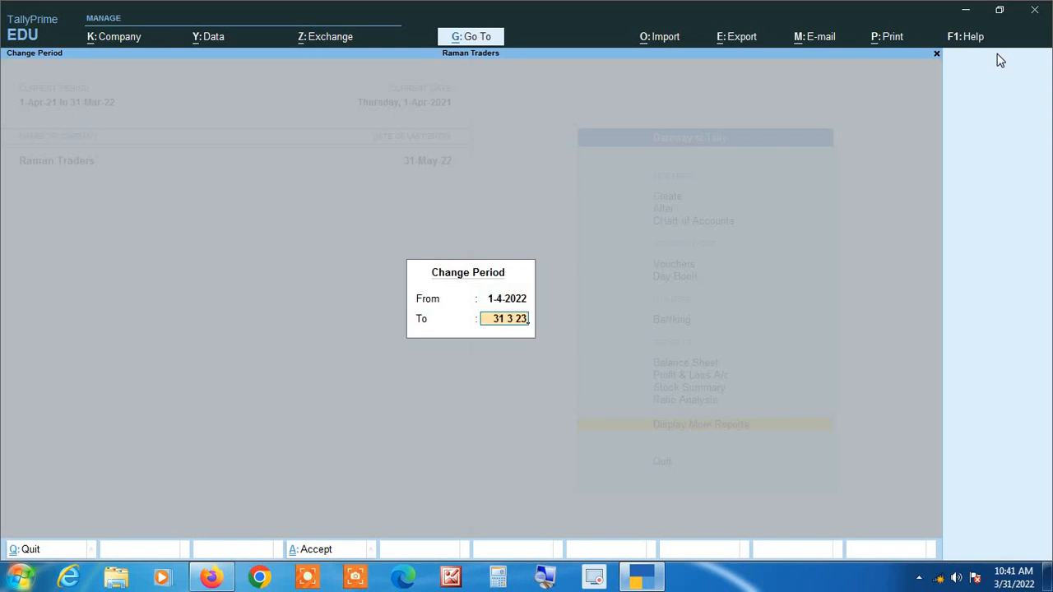
{"action": "key", "text": "Return"}
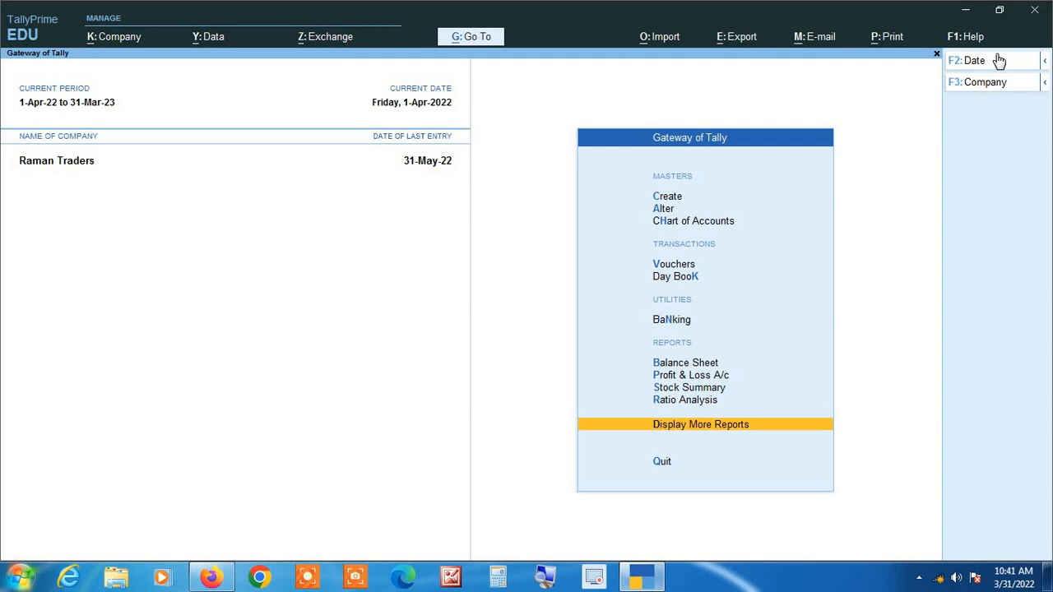
Display the Day Book for 1-Apr-22 to 31-May-22, review its vouchers to the end and close the report.
{"action": "key", "text": "k"}
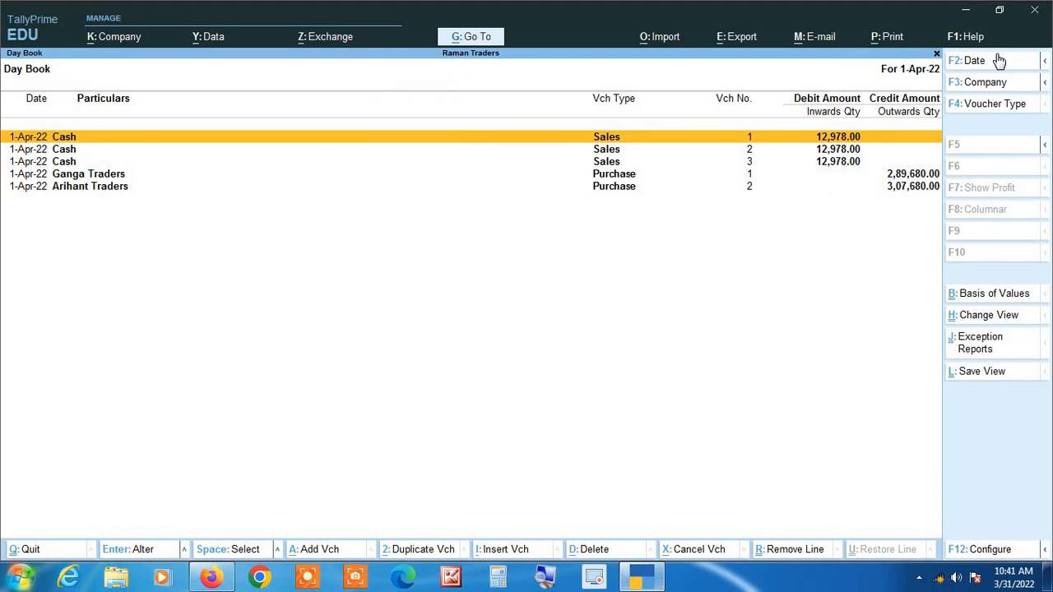
{"action": "key", "text": "alt+F2"}
{"action": "key", "text": "space"}
{"action": "key", "text": "Return"}
{"action": "key", "text": "space"}
{"action": "key", "text": "Return"}
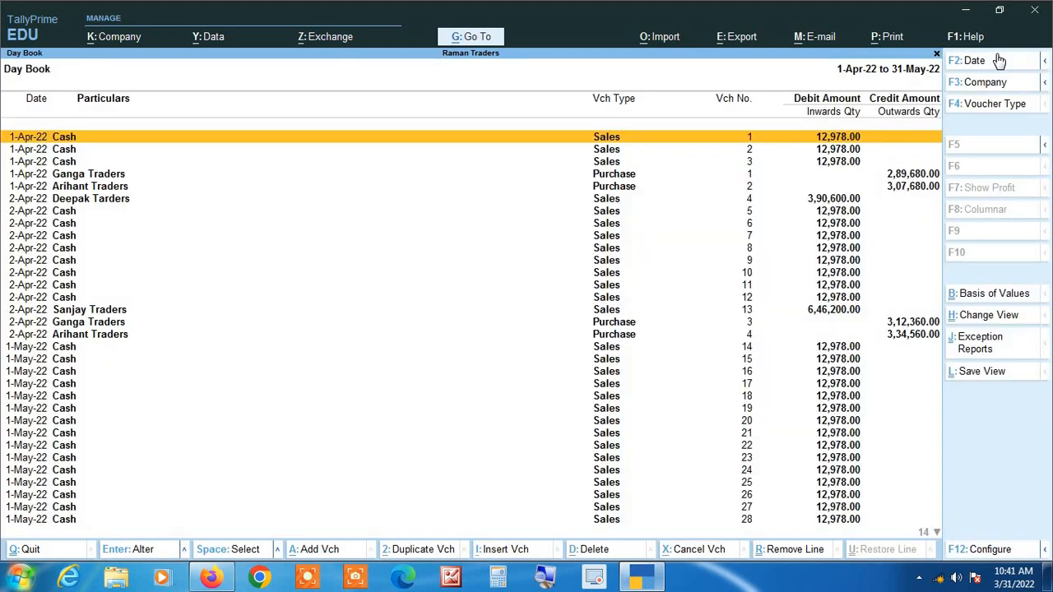
{"action": "scroll", "coordinate": [855, 297], "scroll_direction": "down", "scroll_amount": 4}
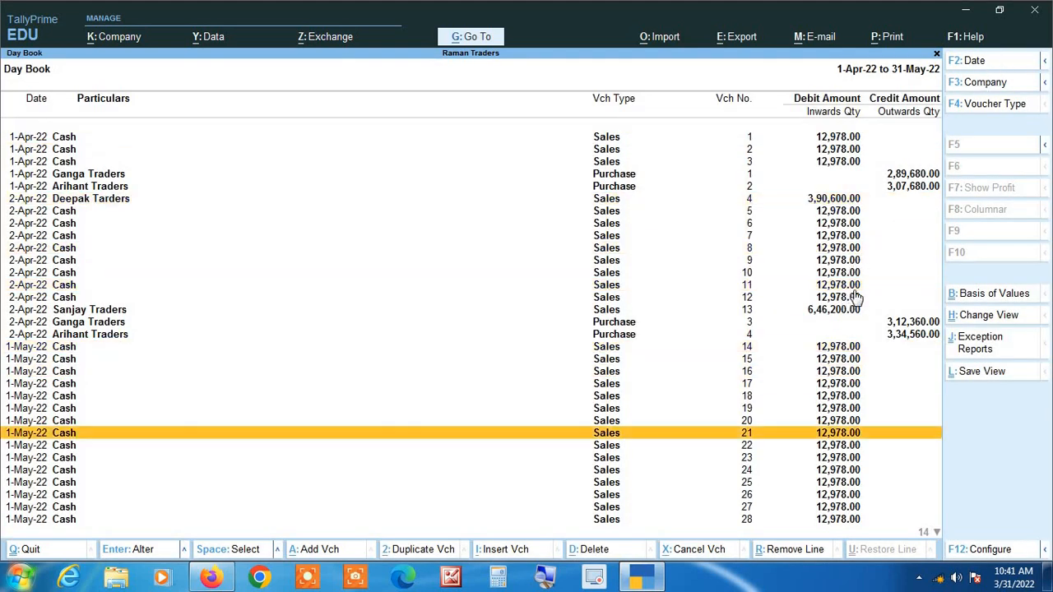
{"action": "scroll", "coordinate": [856, 296], "scroll_direction": "down", "scroll_amount": 5}
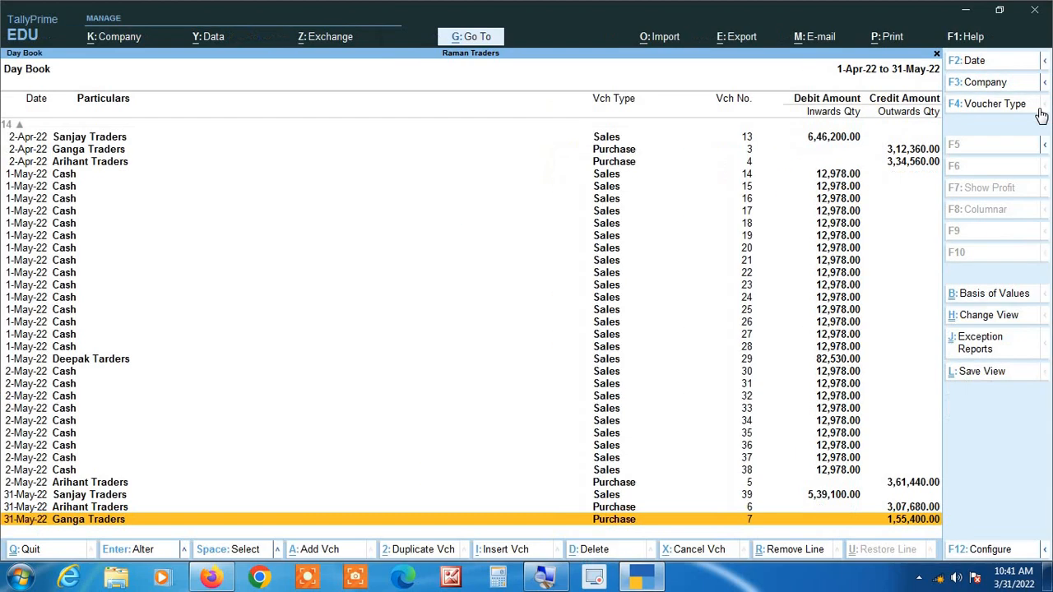
{"action": "key", "text": "Escape"}
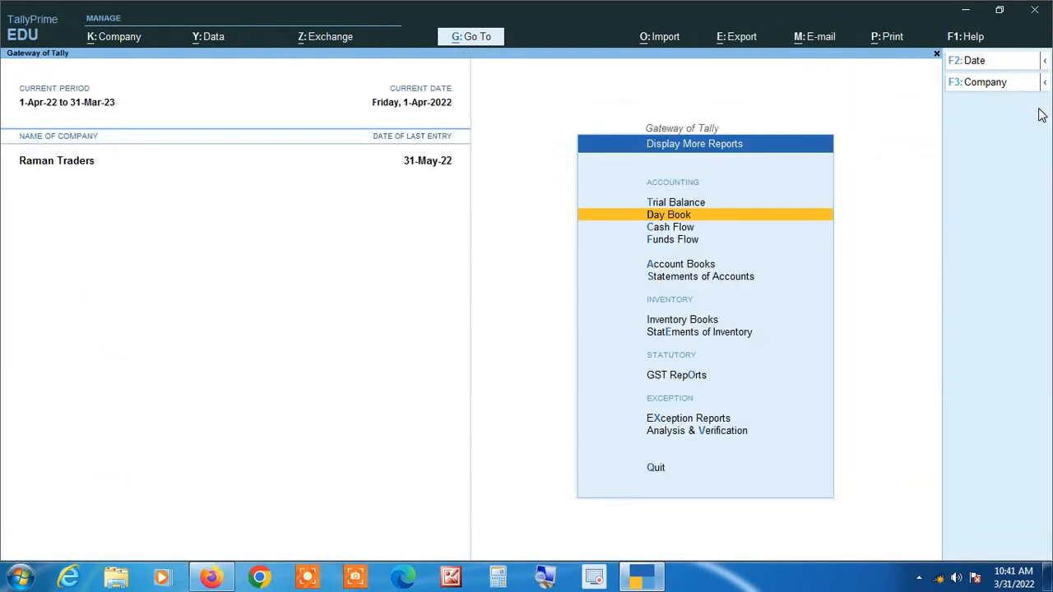
{"action": "key", "text": "Escape"}
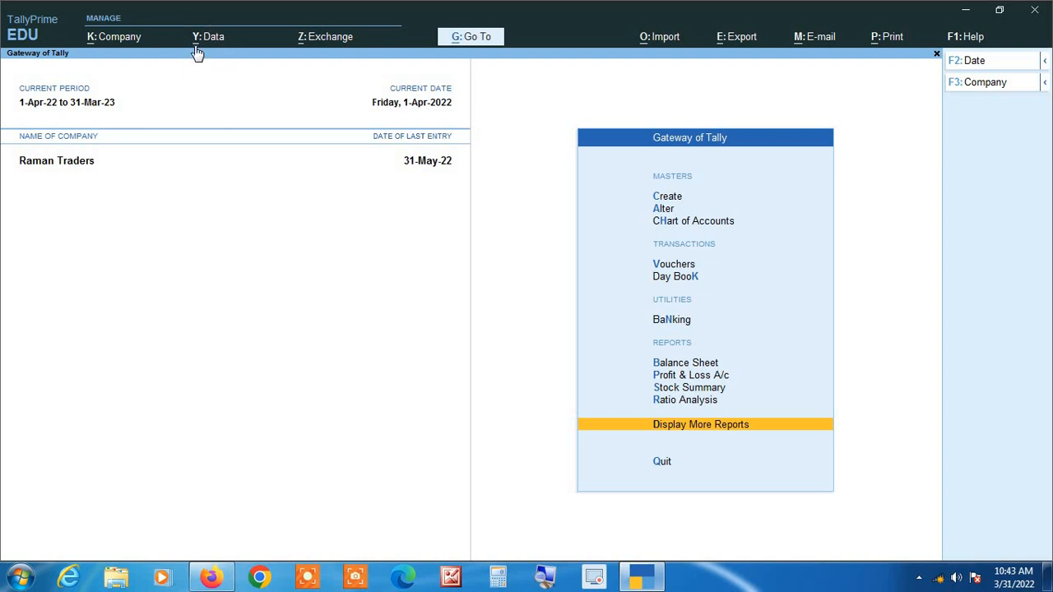
Verify the Raman Traders company data for errors that might occur during splitting, and close the list of errors.
{"action": "left_click", "coordinate": [542, 580]}
{"action": "left_click", "coordinate": [213, 46]}
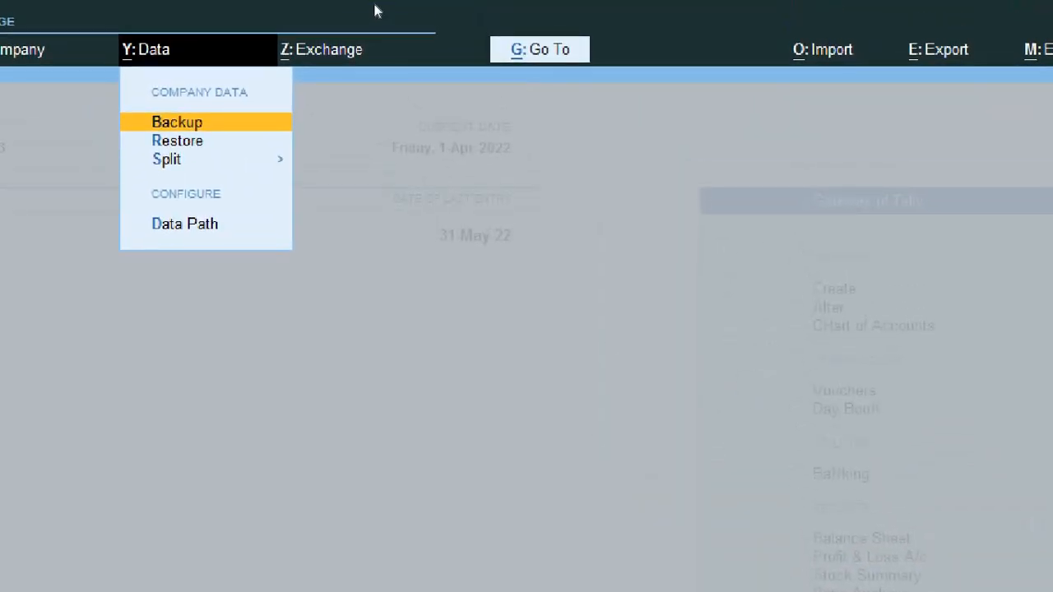
{"action": "key", "text": "Down"}
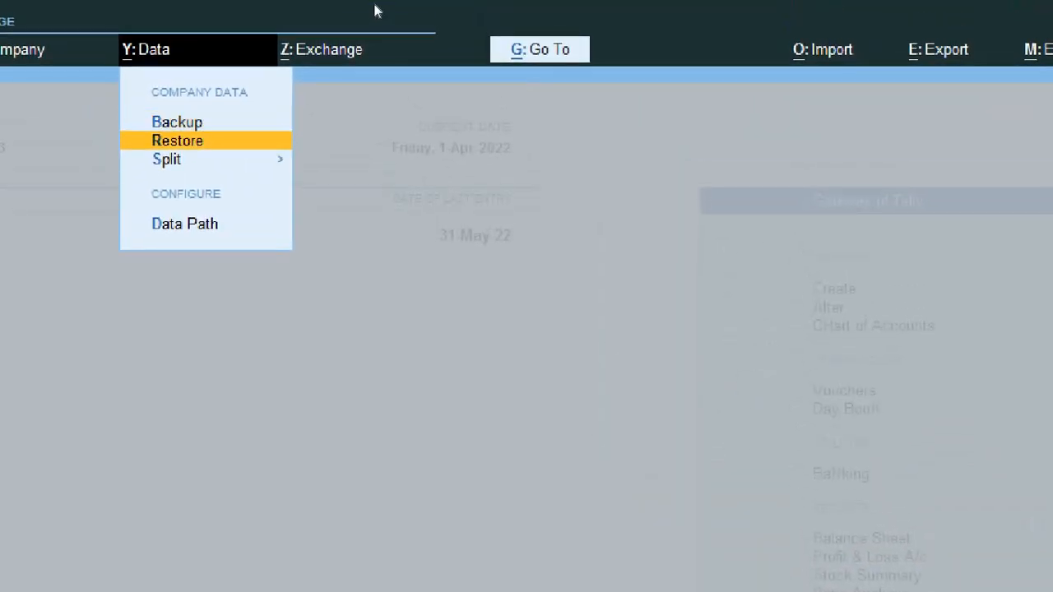
{"action": "key", "text": "Down"}
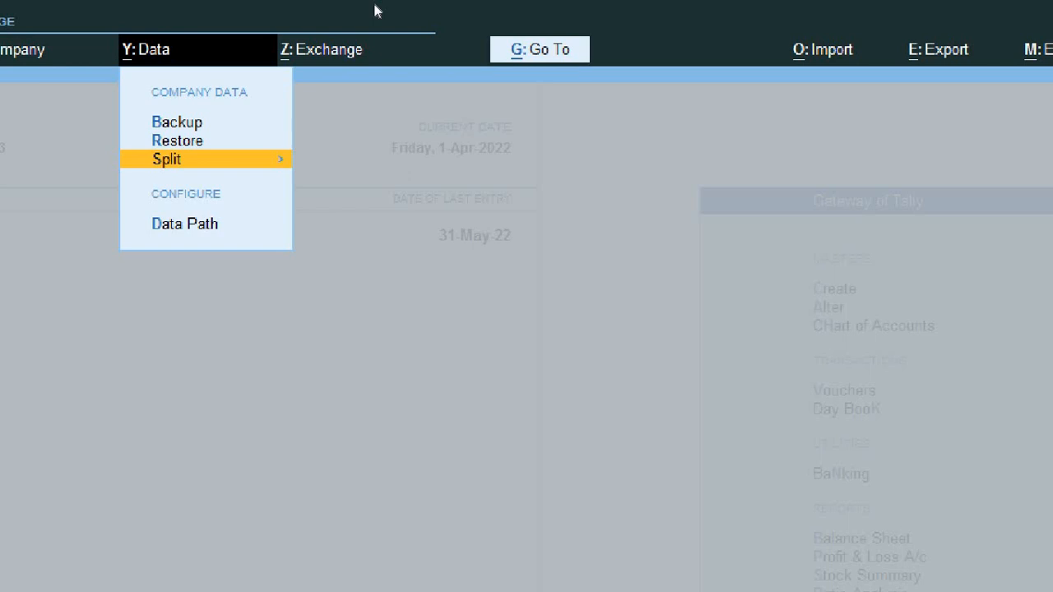
{"action": "key", "text": "Return"}
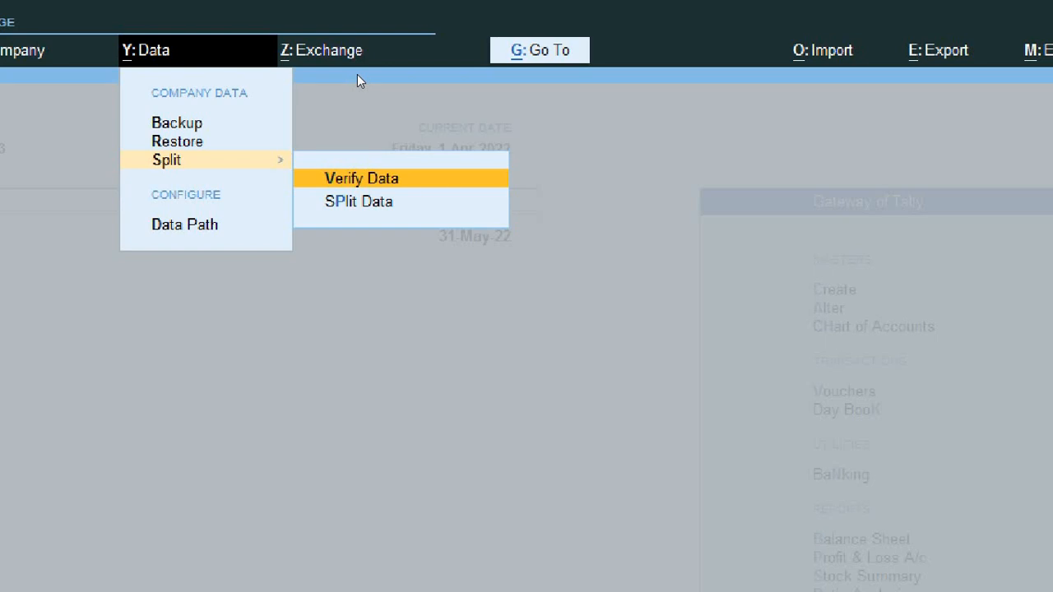
{"action": "key", "text": "Down"}
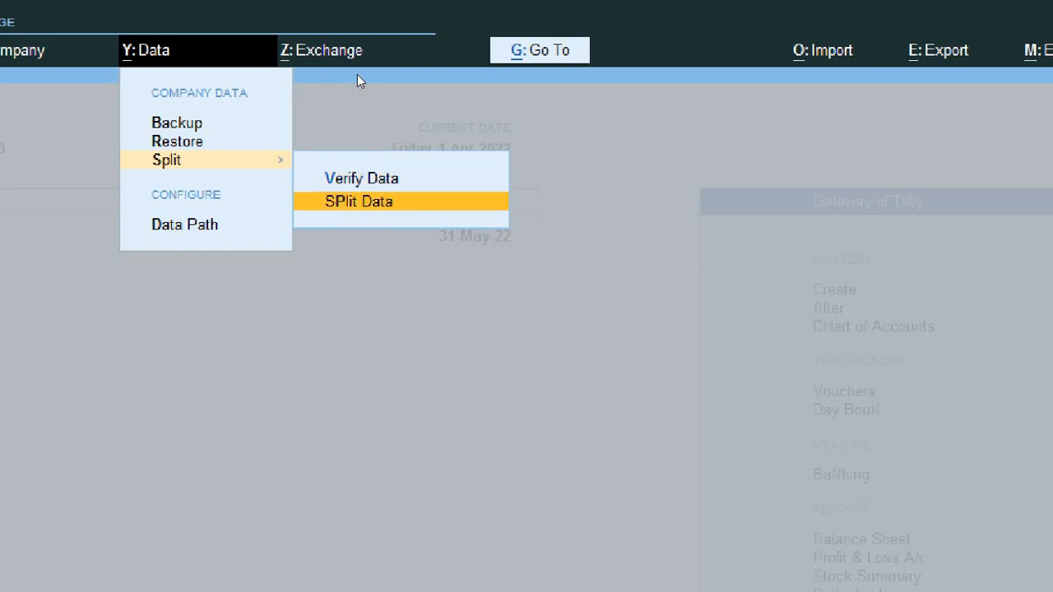
{"action": "key", "text": "Up"}
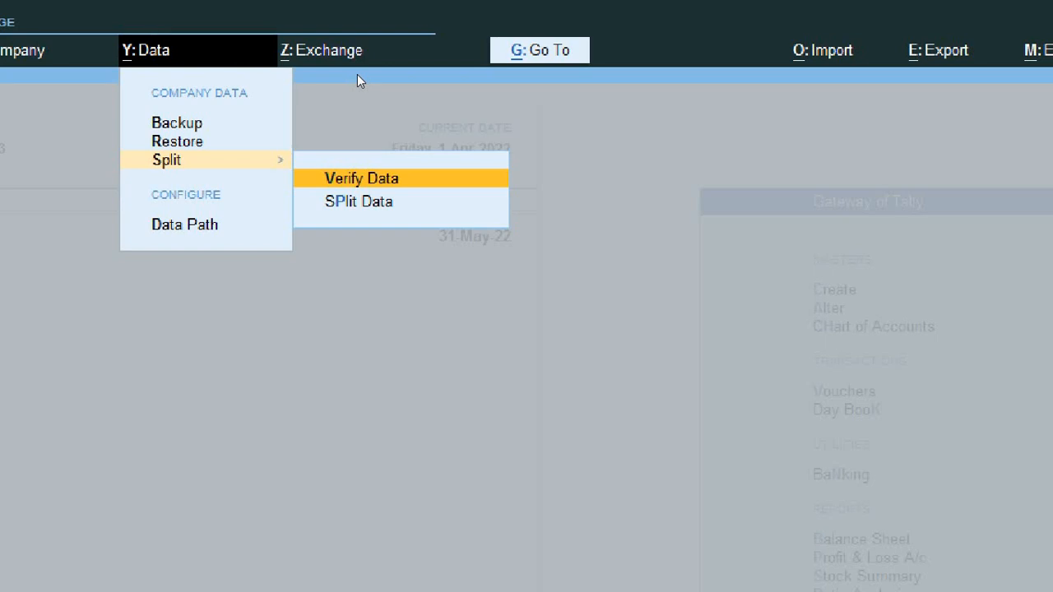
{"action": "key", "text": "Return"}
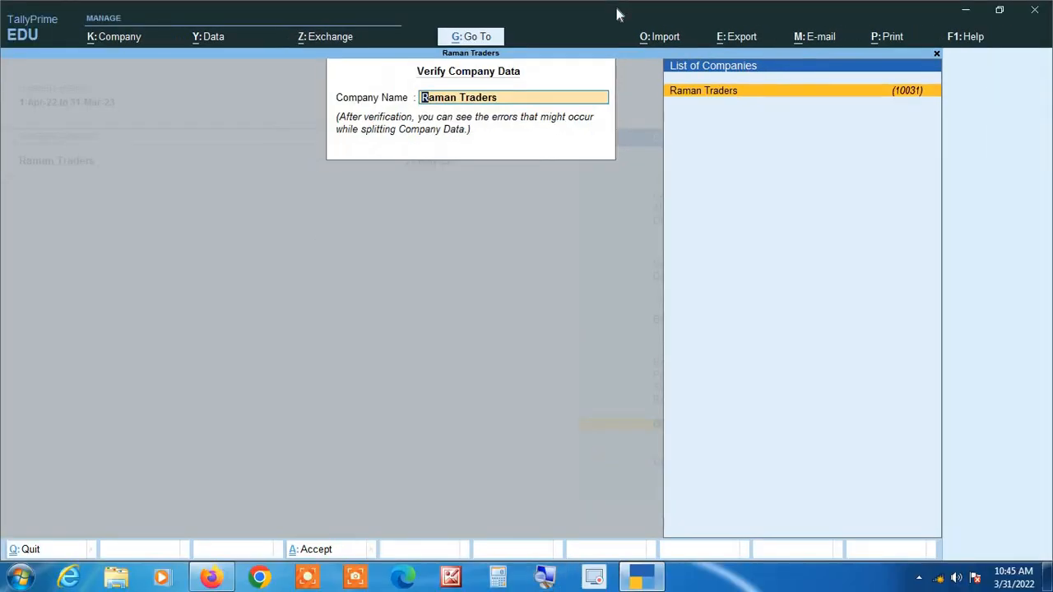
{"action": "key", "text": "Return"}
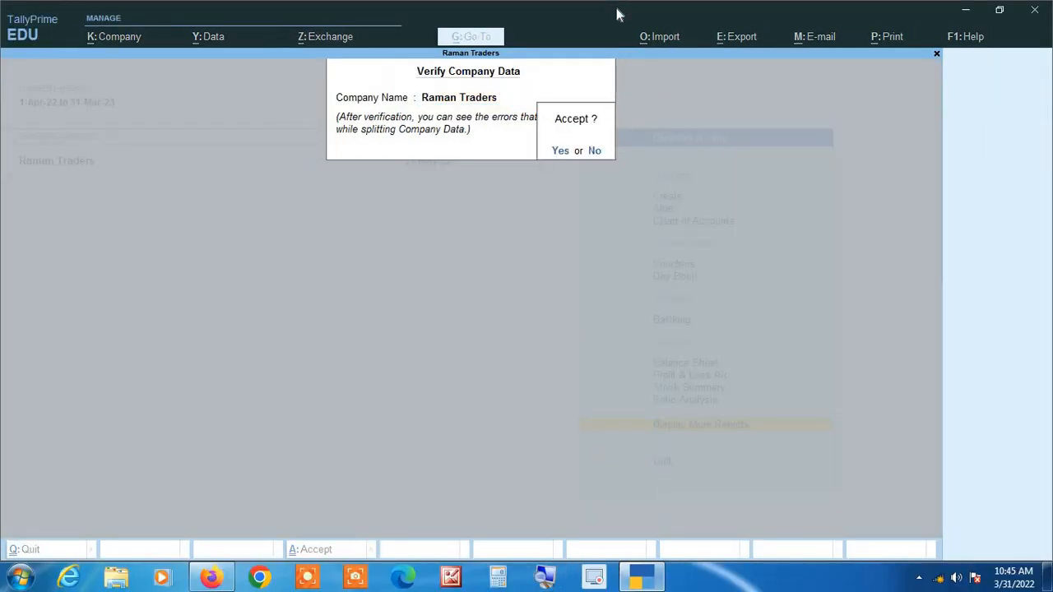
{"action": "key", "text": "Return"}
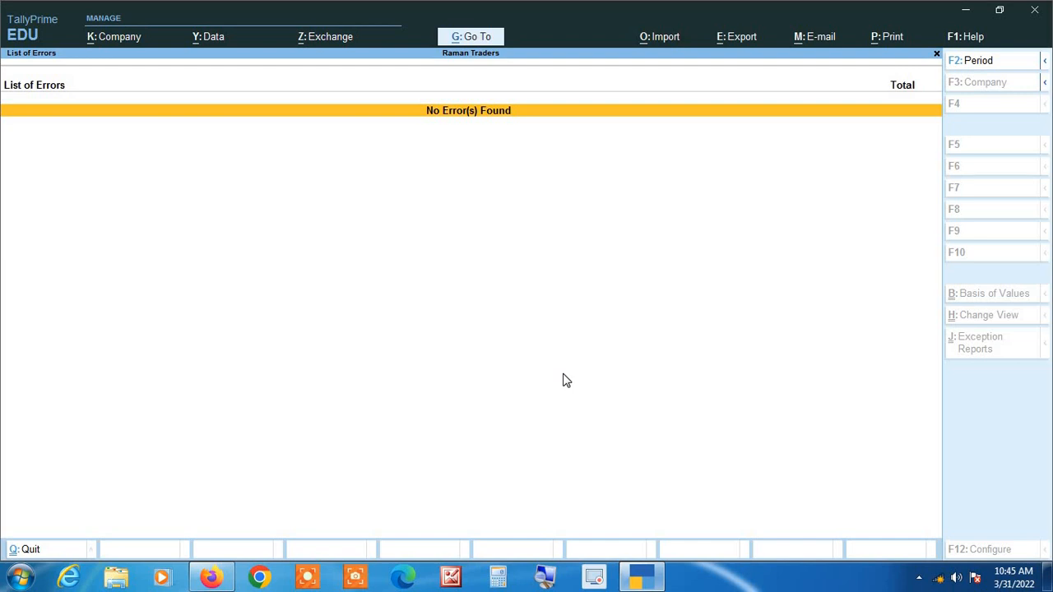
{"action": "left_click", "coordinate": [545, 577]}
{"action": "key", "text": "Escape"}
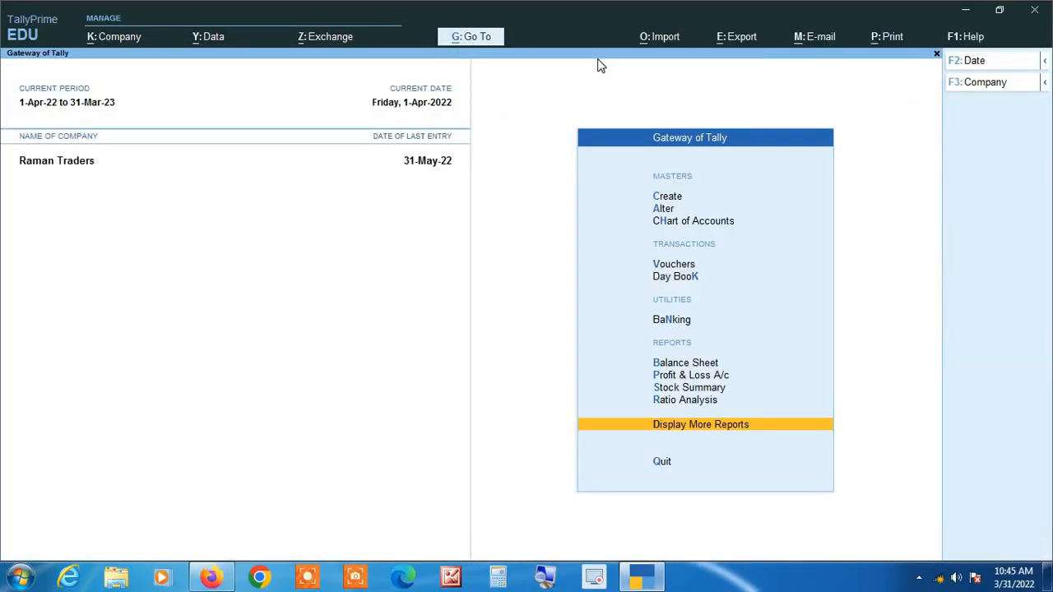
Split the Raman Traders company data from 1-Apr-22 into two companies and confirm the split.
{"action": "left_click", "coordinate": [219, 42]}
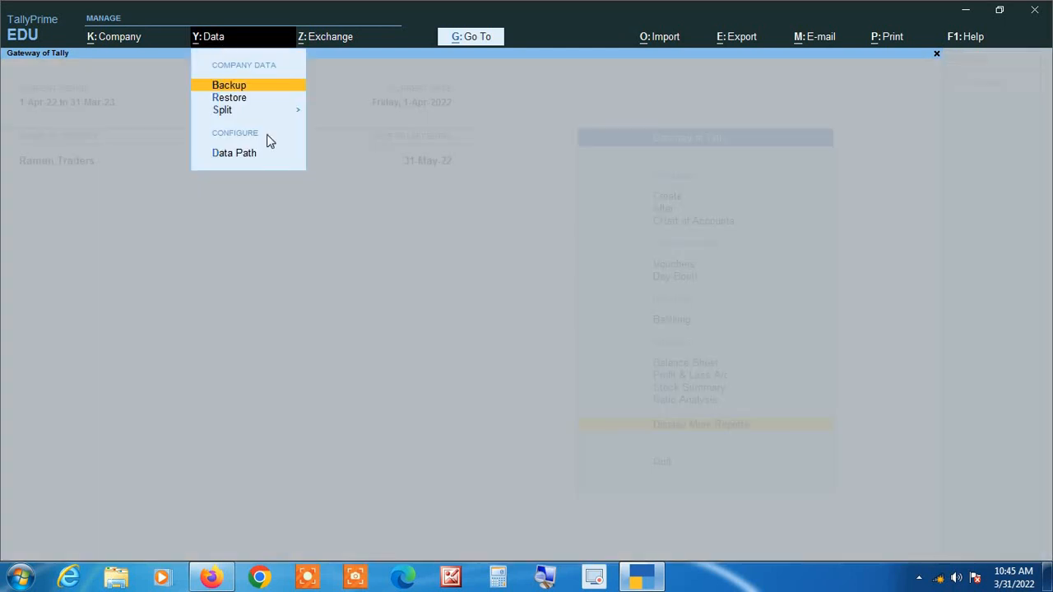
{"action": "left_click", "coordinate": [546, 578]}
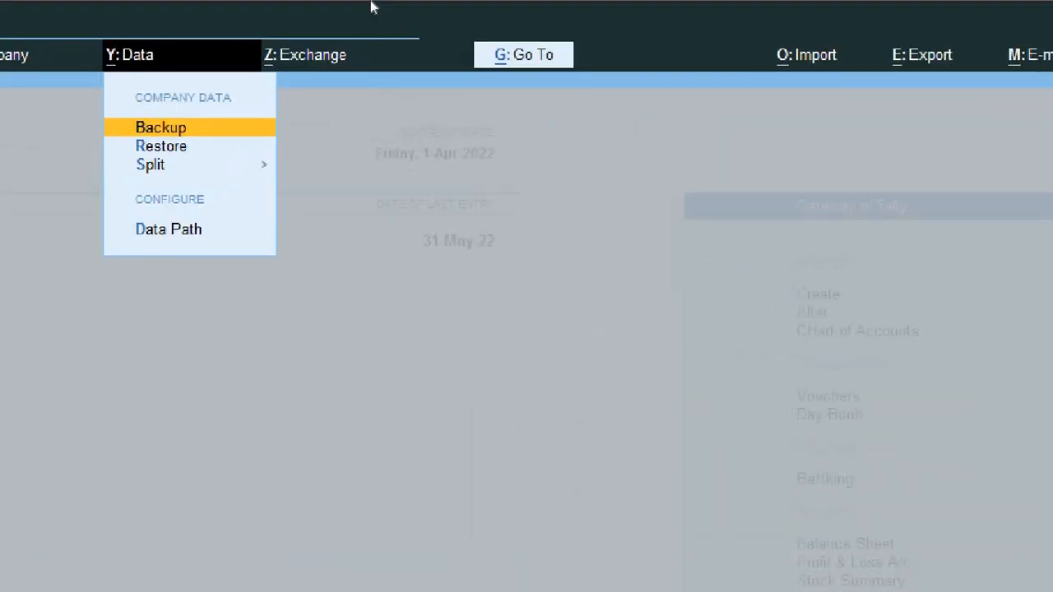
{"action": "key", "text": "Down"}
{"action": "key", "text": "Down"}
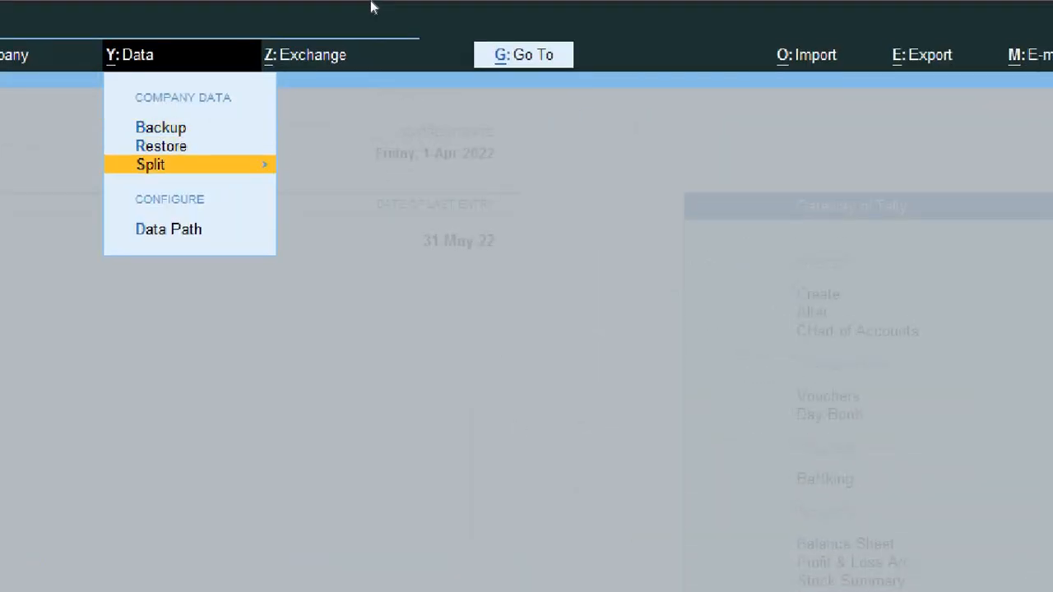
{"action": "key", "text": "Return"}
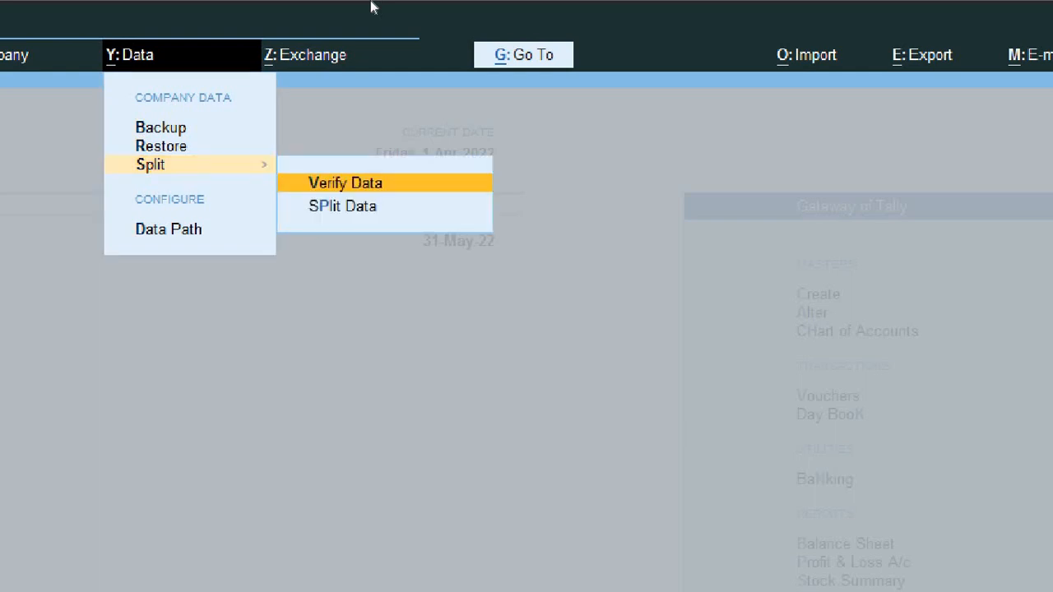
{"action": "key", "text": "Down"}
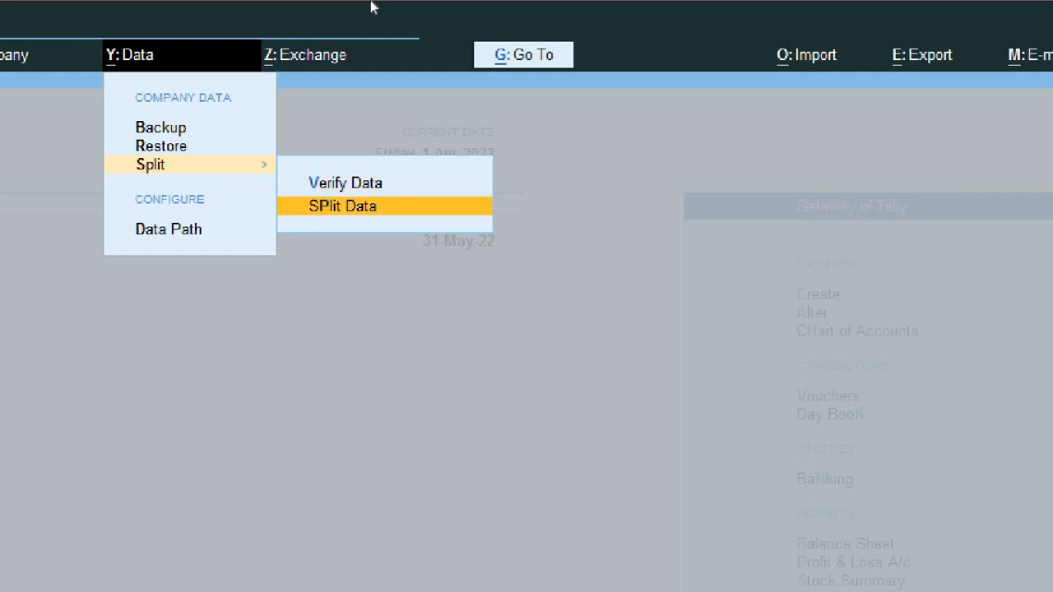
{"action": "key", "text": "Return"}
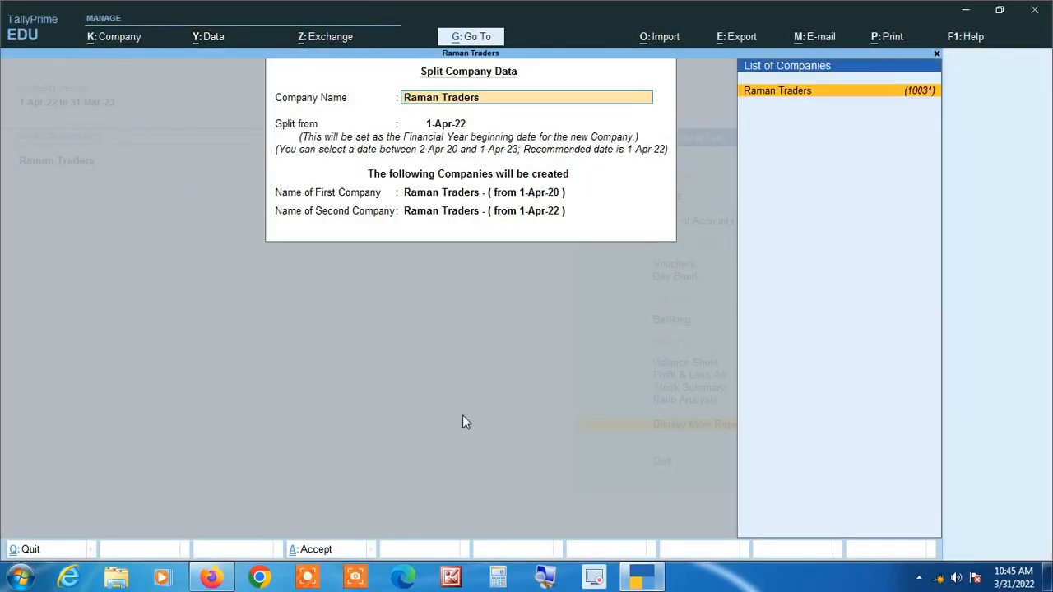
{"action": "left_click", "coordinate": [545, 580]}
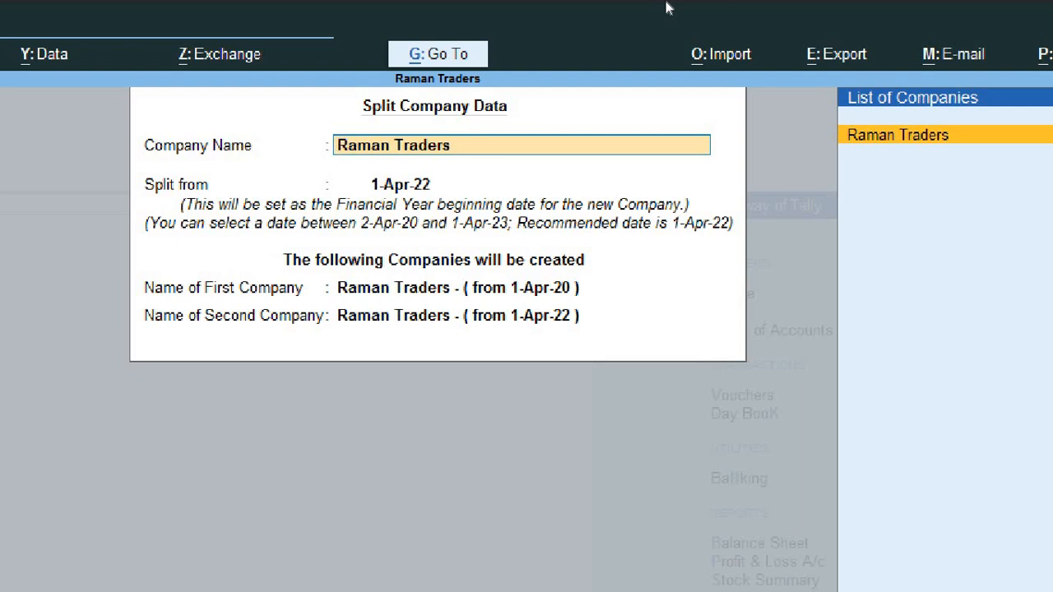
{"action": "key", "text": "Return"}
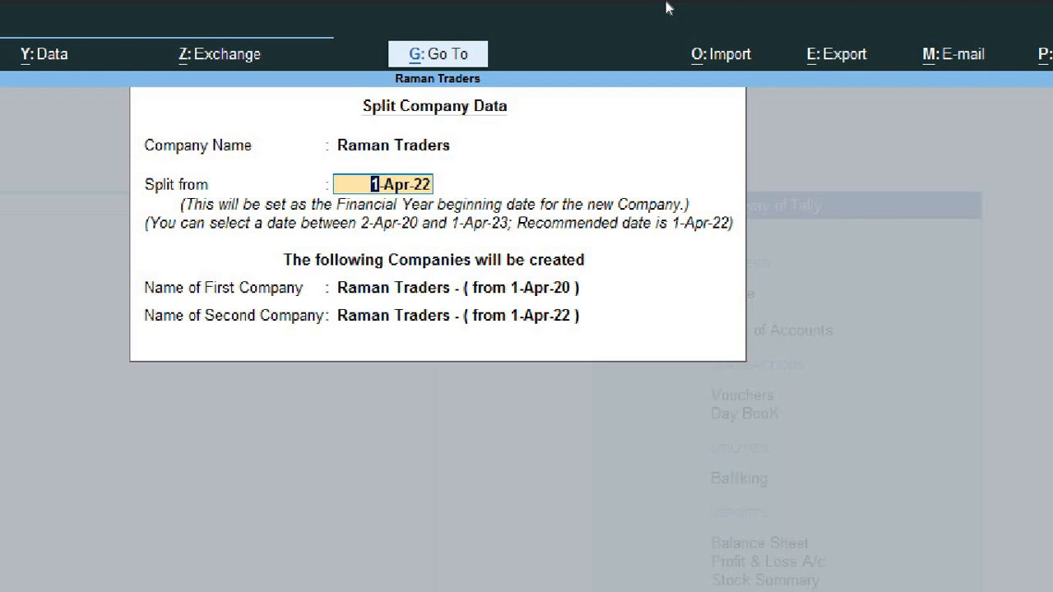
{"action": "key", "text": "Return"}
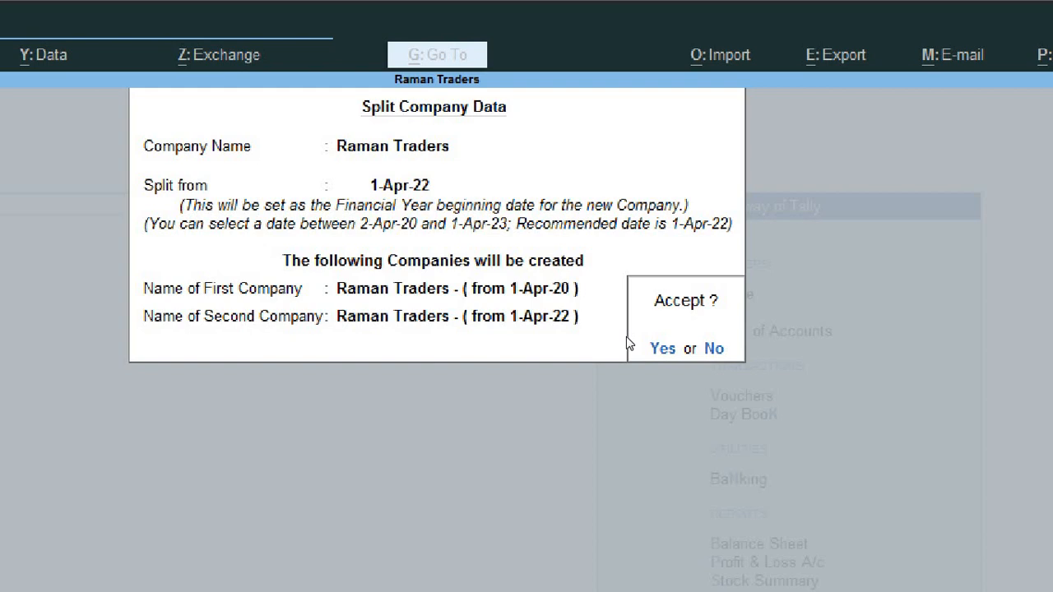
{"action": "key", "text": "Return"}
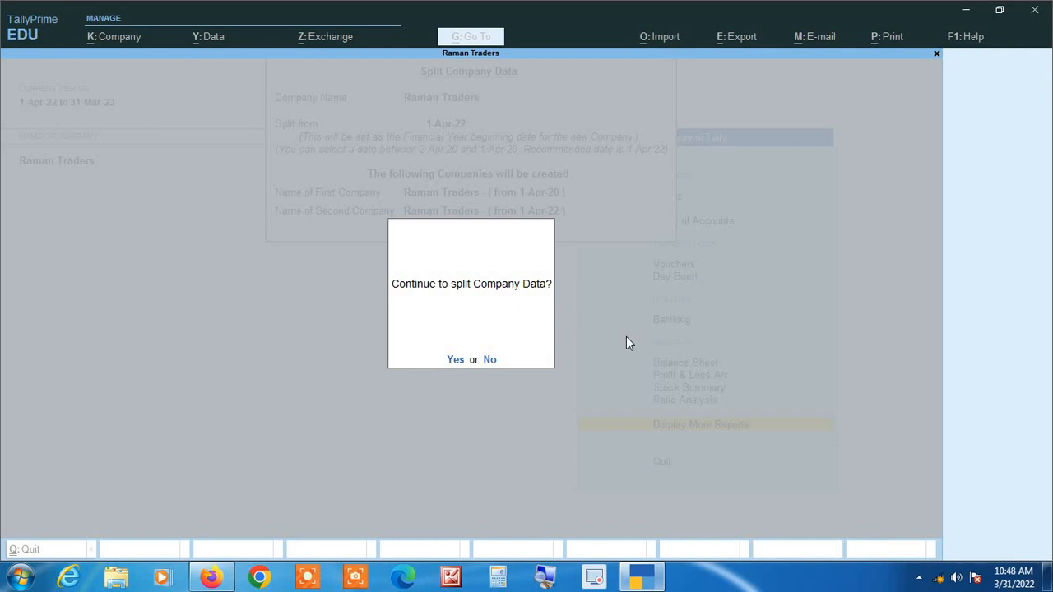
{"action": "key", "text": "Return"}
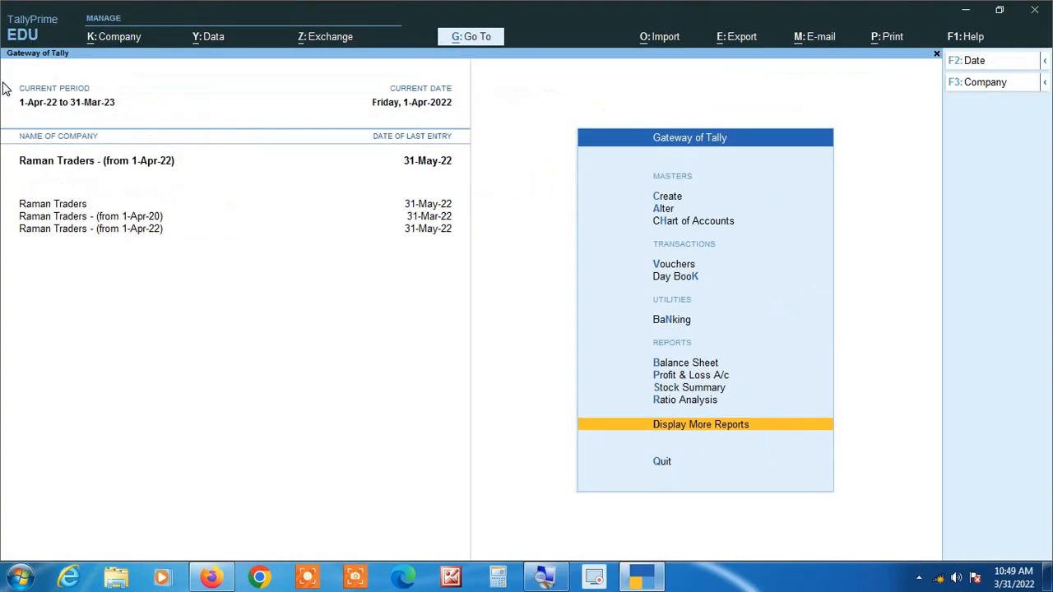
Switch to the original Raman Traders company and display its Purchase Register.
{"action": "left_click", "coordinate": [51, 206]}
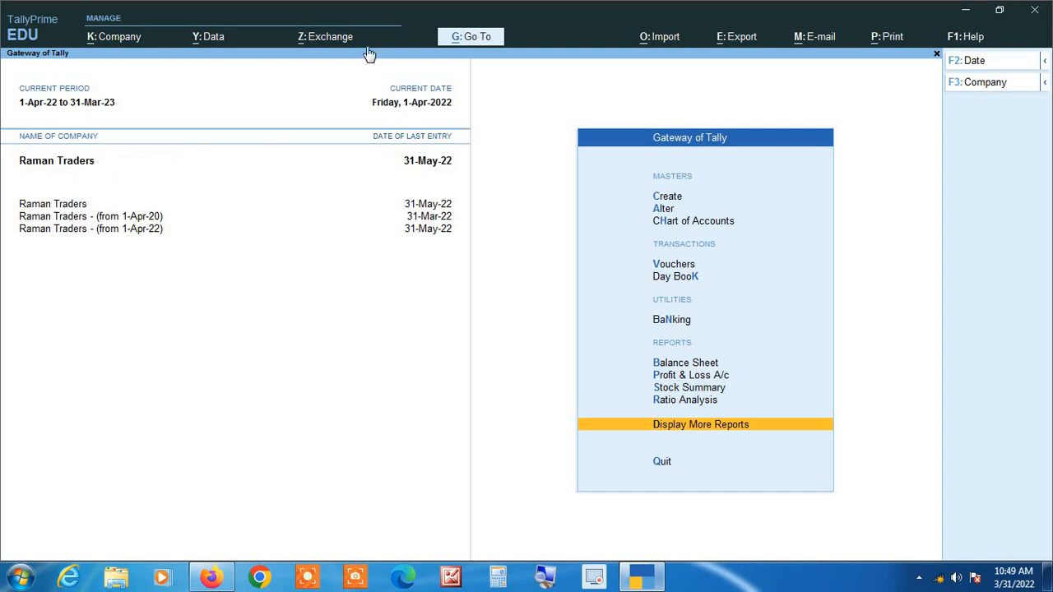
{"action": "key", "text": "d"}
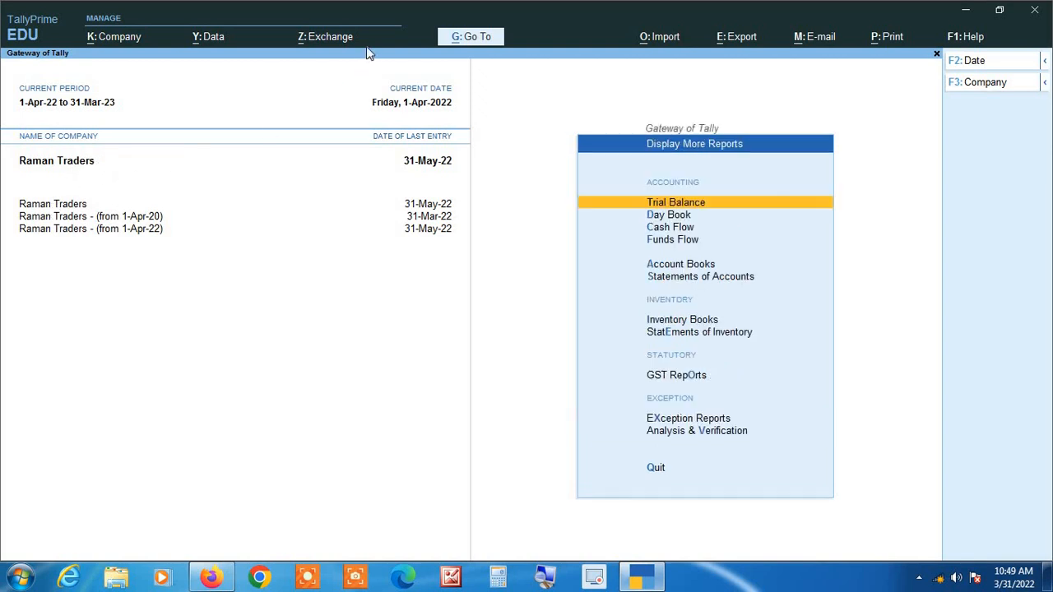
{"action": "key", "text": "a"}
{"action": "key", "text": "p"}
{"action": "key", "text": "alt"}
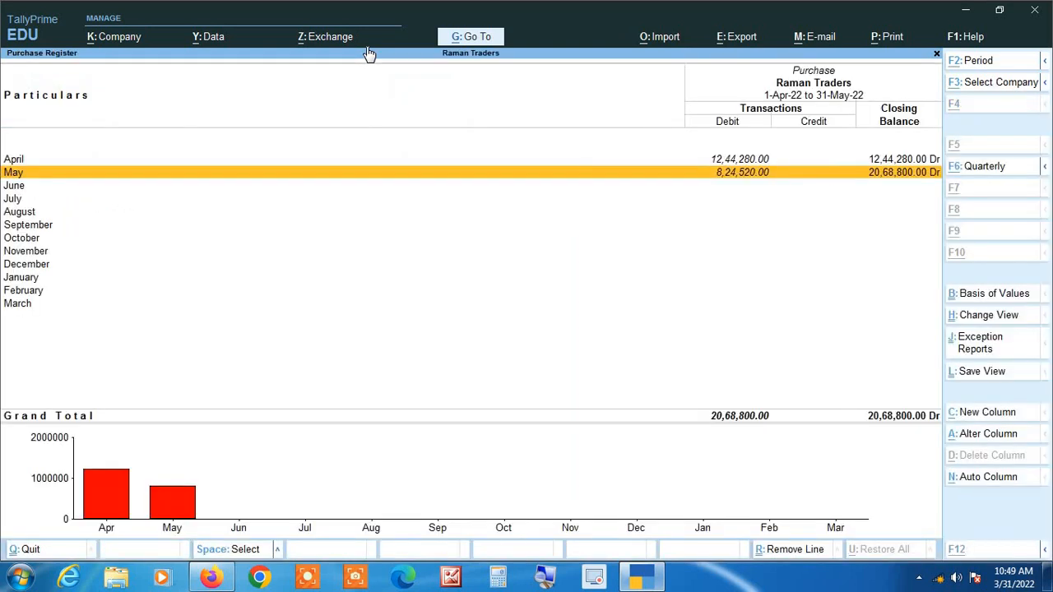
{"action": "key", "text": "alt+F2"}
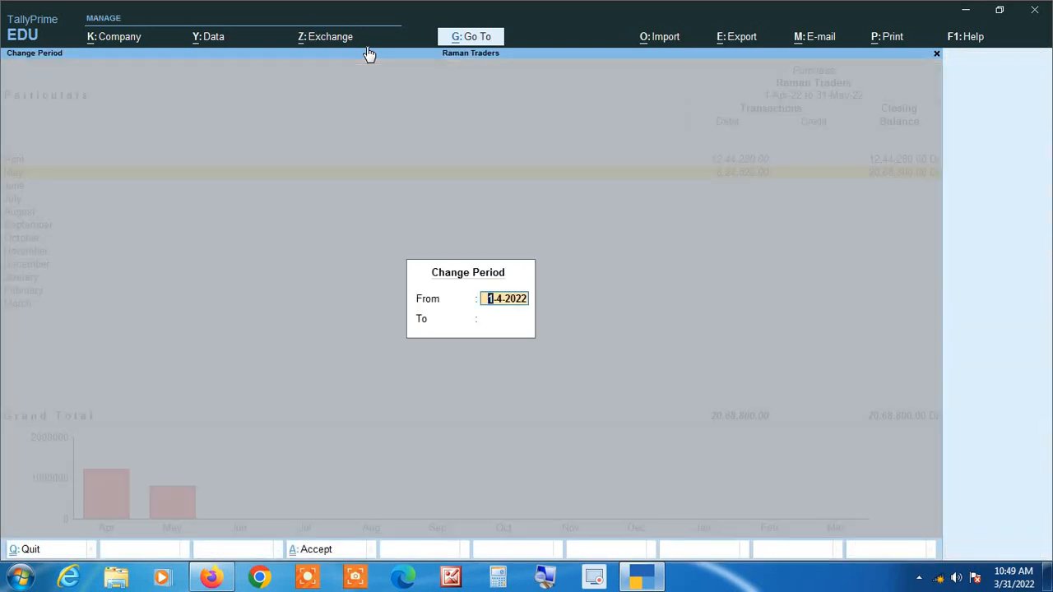
{"action": "key", "text": "Return"}
{"action": "key", "text": "Escape"}
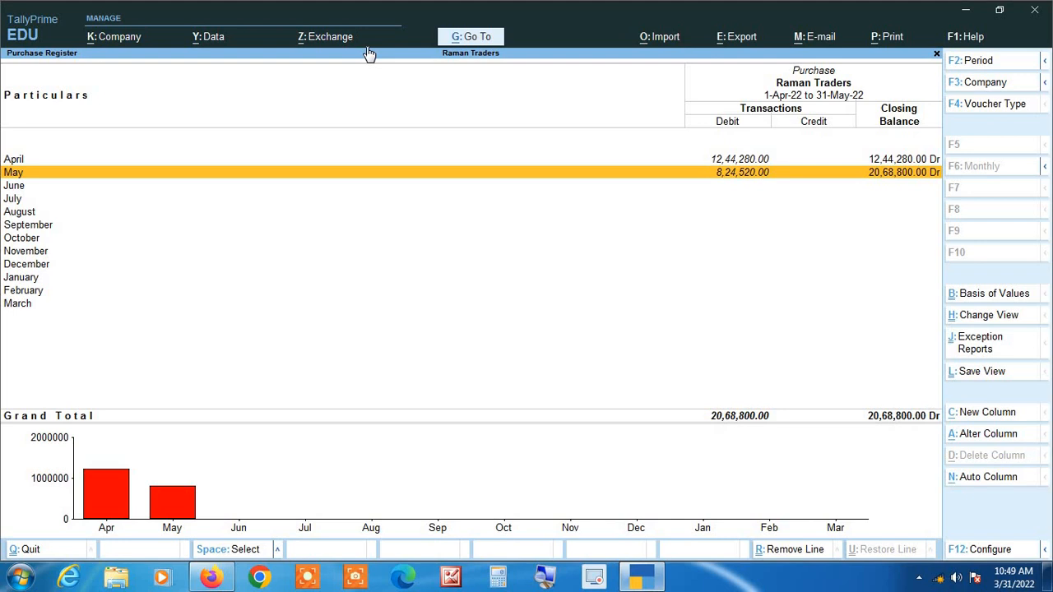
{"action": "key", "text": "Escape"}
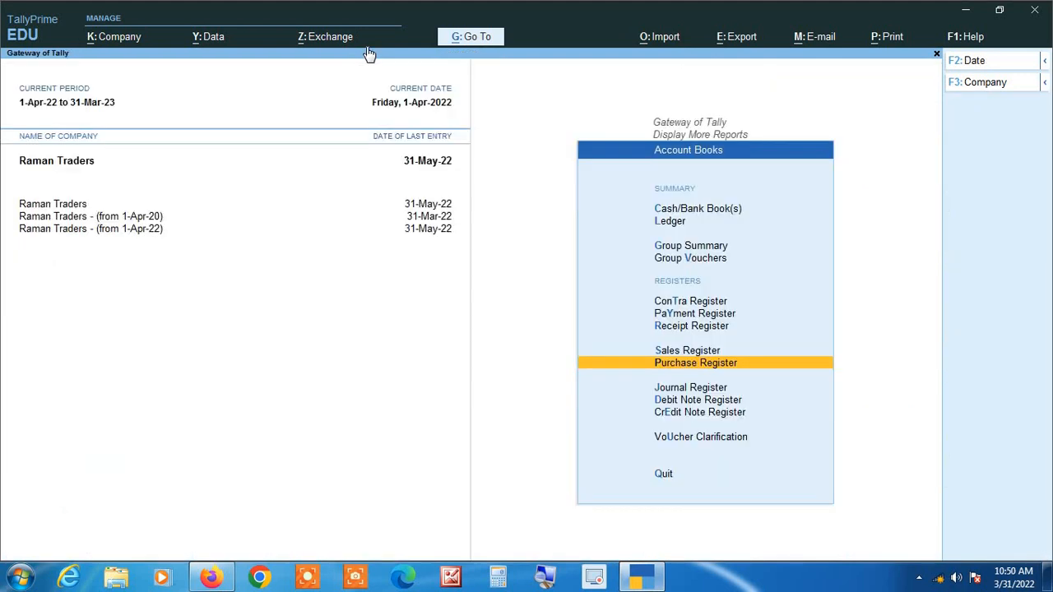
{"action": "key", "text": "Escape"}
{"action": "key", "text": "Escape"}
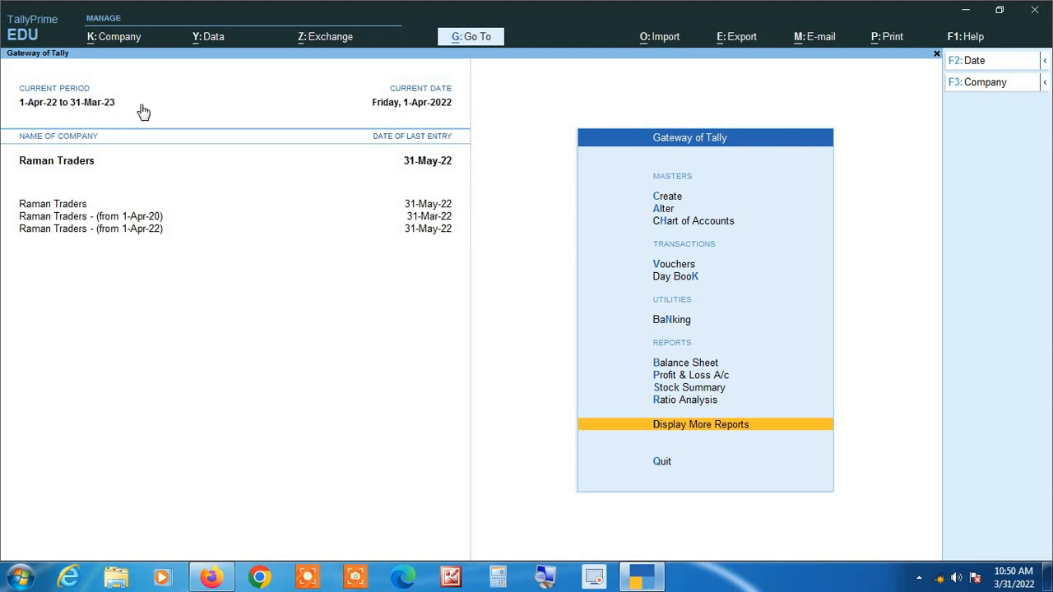
Change Raman Traders' current period to run from 1-4-2020 to 31-3-2023.
{"action": "key", "text": "alt+F2"}
{"action": "type", "text": "1"}
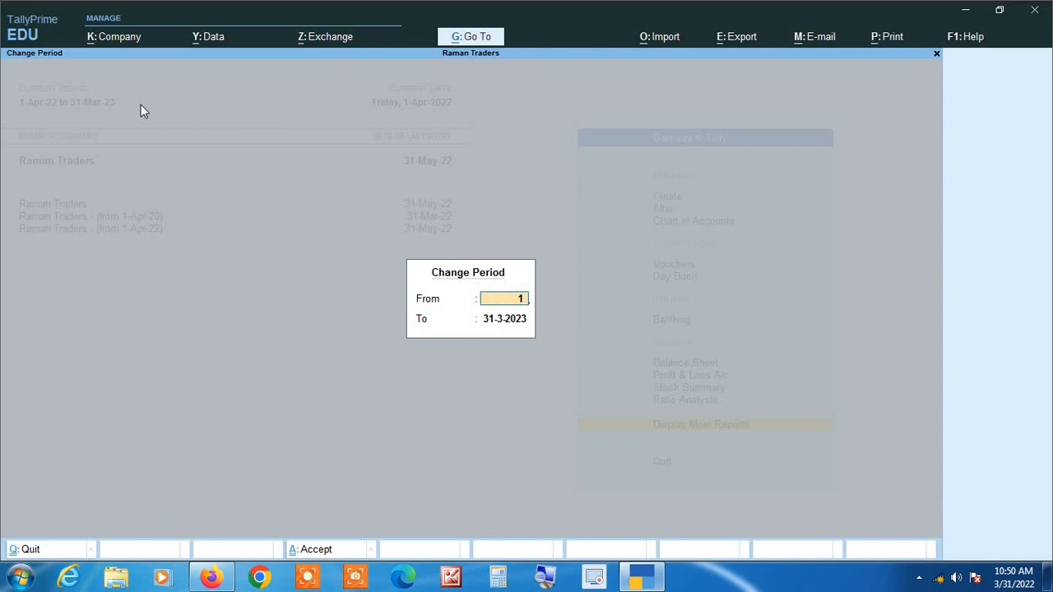
{"action": "type", "text": "-4-20"}
{"action": "key", "text": "Return"}
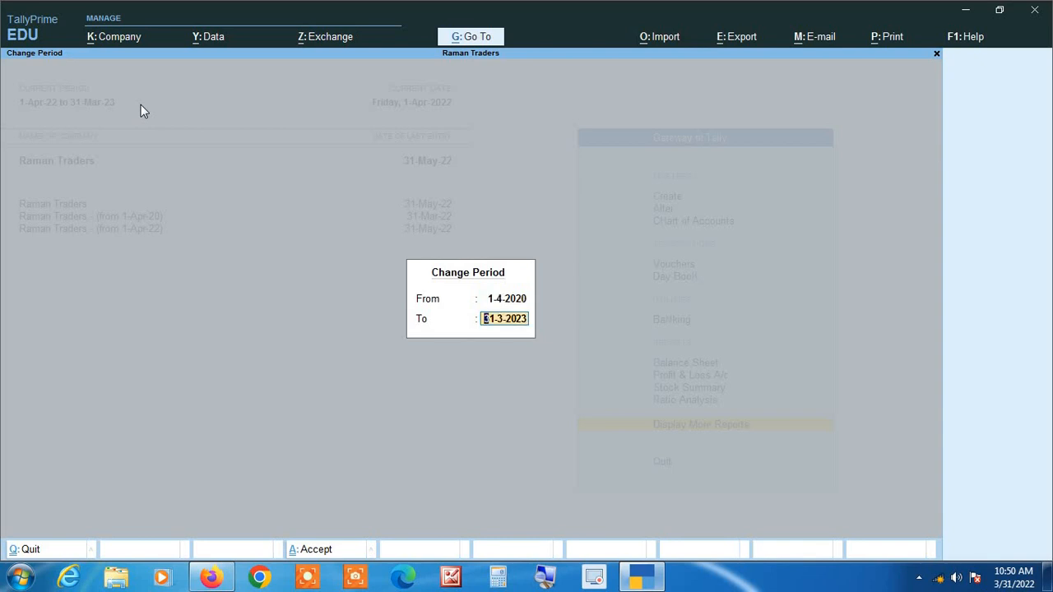
{"action": "key", "text": "Return"}
Display the original Raman Traders' Purchase Register and go to its first month, April 2020.
{"action": "key", "text": "d"}
{"action": "key", "text": "a"}
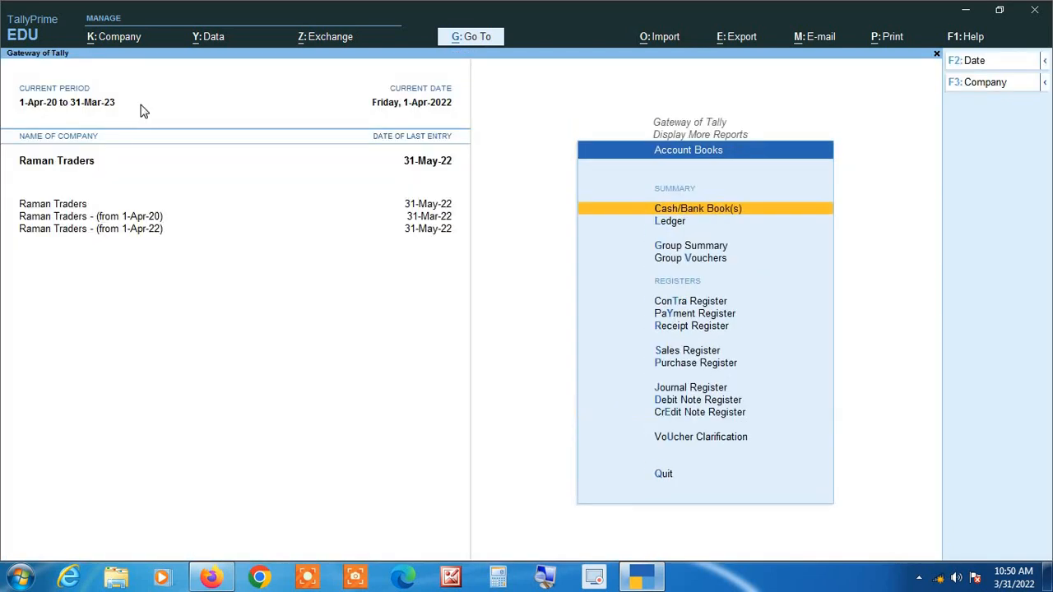
{"action": "key", "text": "p"}
{"action": "key", "text": "Up"}
{"action": "key", "text": "Up"}
{"action": "key", "text": "Up"}
{"action": "key", "text": "Up"}
{"action": "key", "text": "Up"}
{"action": "key", "text": "Up"}
{"action": "key", "text": "Up"}
{"action": "key", "text": "Up"}
{"action": "key", "text": "Up"}
{"action": "key", "text": "Up"}
{"action": "key", "text": "Up"}
{"action": "key", "text": "Up"}
{"action": "key", "text": "Up"}
{"action": "key", "text": "Up"}
{"action": "key", "text": "Up"}
{"action": "key", "text": "Up"}
{"action": "key", "text": "Up"}
{"action": "key", "text": "Up"}
{"action": "key", "text": "Up"}
{"action": "key", "text": "Up"}
{"action": "key", "text": "Up"}
{"action": "key", "text": "Up"}
{"action": "key", "text": "Up"}
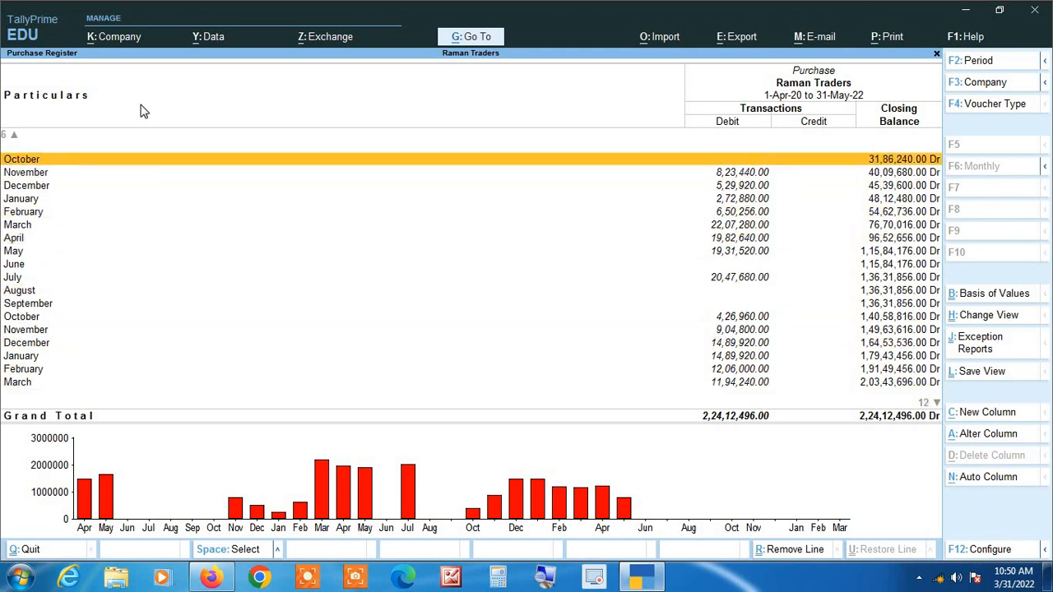
{"action": "key", "text": "Down"}
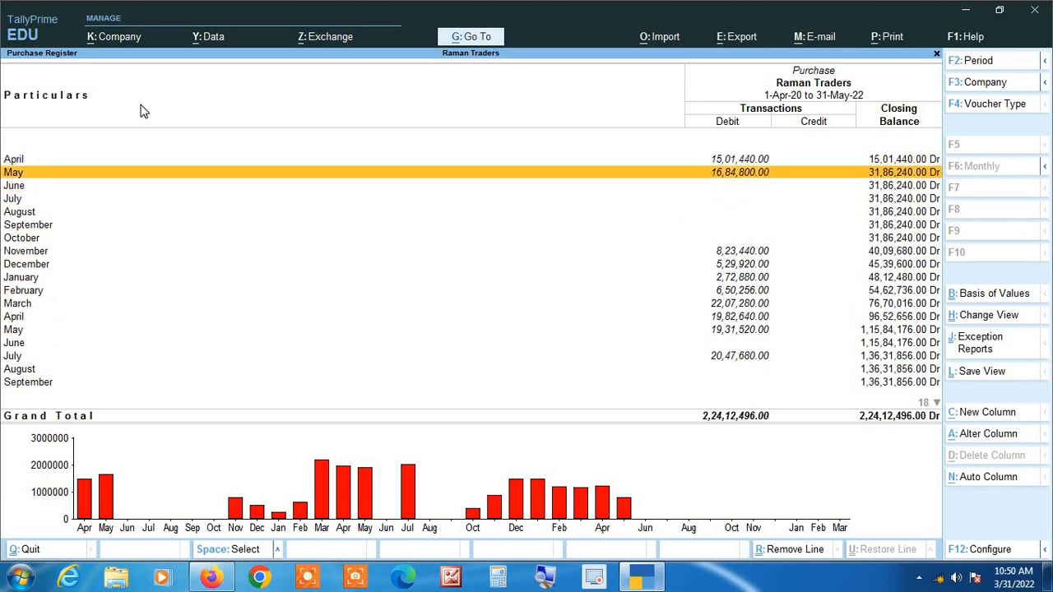
{"action": "key", "text": "Up"}
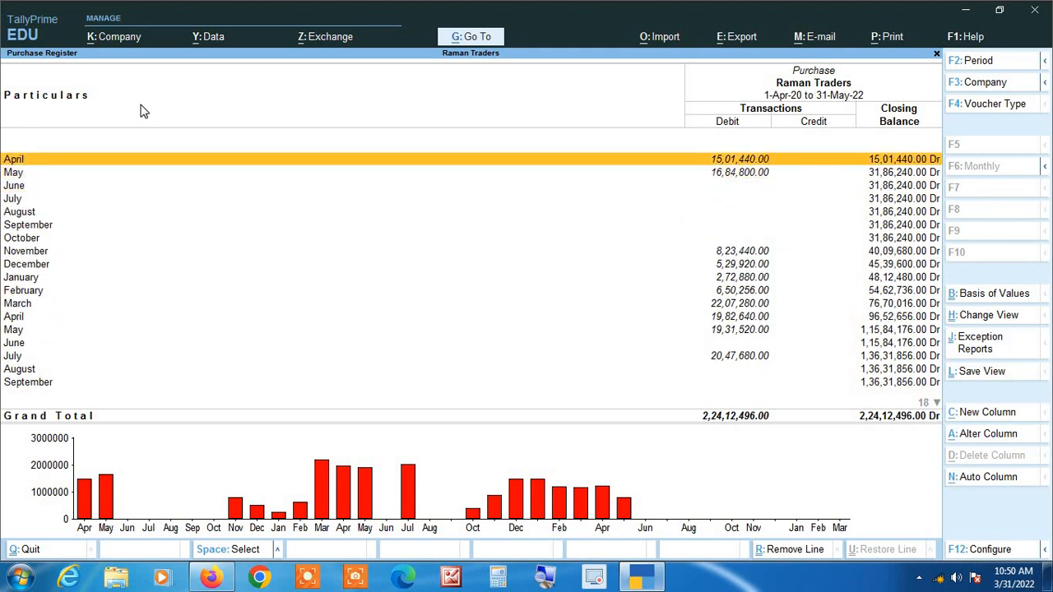
Look through the monthly purchases up to May 2022 and check that month's purchase voucher list.
{"action": "key", "text": "Down"}
{"action": "key", "text": "Down"}
{"action": "key", "text": "Down"}
{"action": "key", "text": "Down"}
{"action": "key", "text": "Down"}
{"action": "key", "text": "Down"}
{"action": "key", "text": "Down"}
{"action": "key", "text": "Down"}
{"action": "key", "text": "Down"}
{"action": "key", "text": "Down"}
{"action": "key", "text": "Down"}
{"action": "key", "text": "Down"}
{"action": "key", "text": "Down"}
{"action": "key", "text": "Down"}
{"action": "key", "text": "Down"}
{"action": "key", "text": "Down"}
{"action": "key", "text": "Down"}
{"action": "key", "text": "Down"}
{"action": "key", "text": "Down"}
{"action": "key", "text": "Down"}
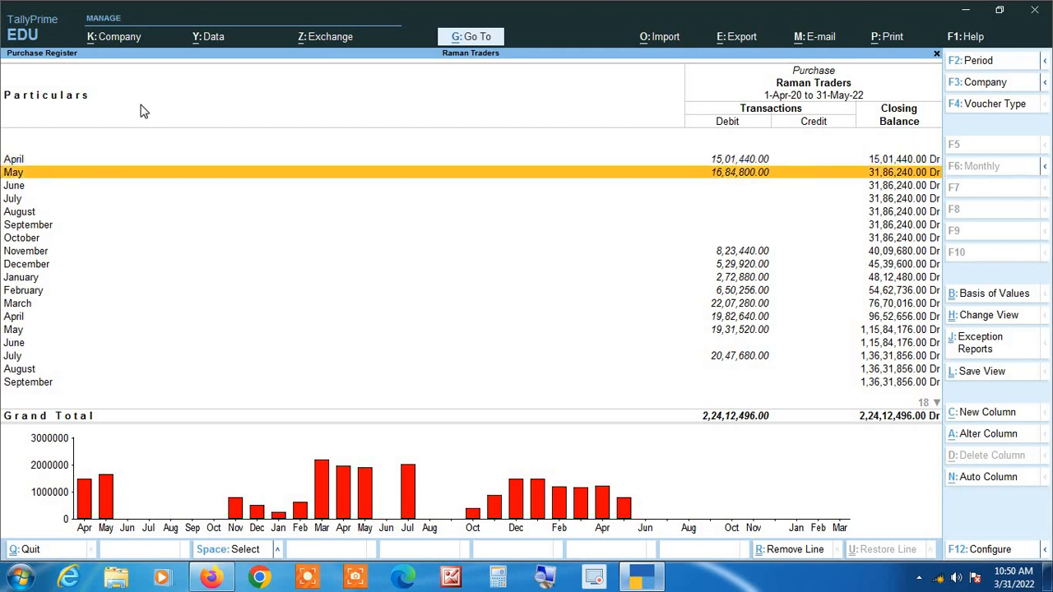
{"action": "key", "text": "Up"}
{"action": "key", "text": "Up"}
{"action": "key", "text": "Up"}
{"action": "key", "text": "Up"}
{"action": "key", "text": "Up"}
{"action": "key", "text": "Up"}
{"action": "key", "text": "Up"}
{"action": "key", "text": "Up"}
{"action": "key", "text": "Up"}
{"action": "key", "text": "Up"}
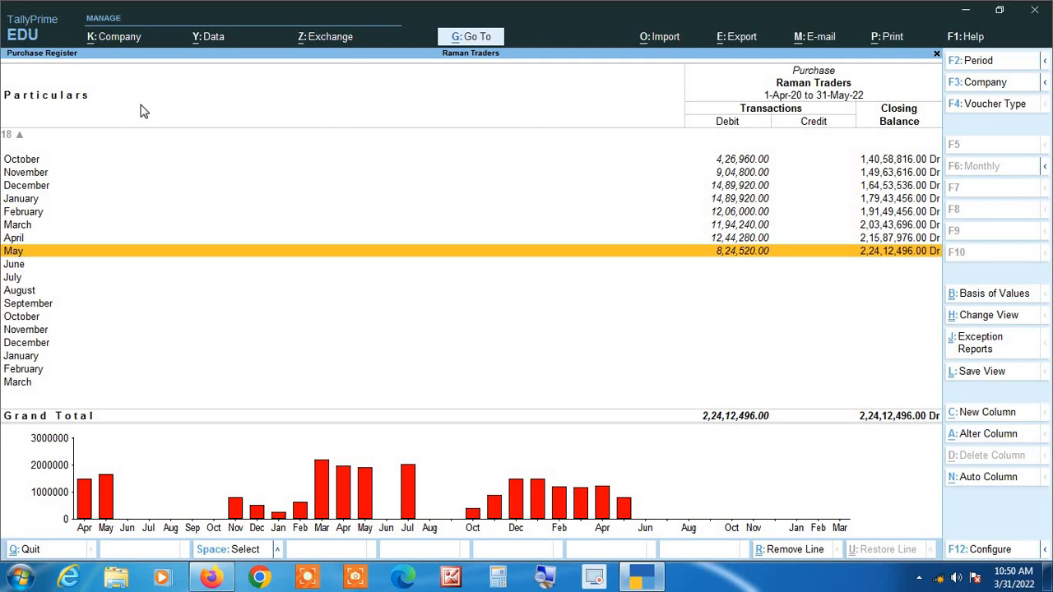
{"action": "key", "text": "Return"}
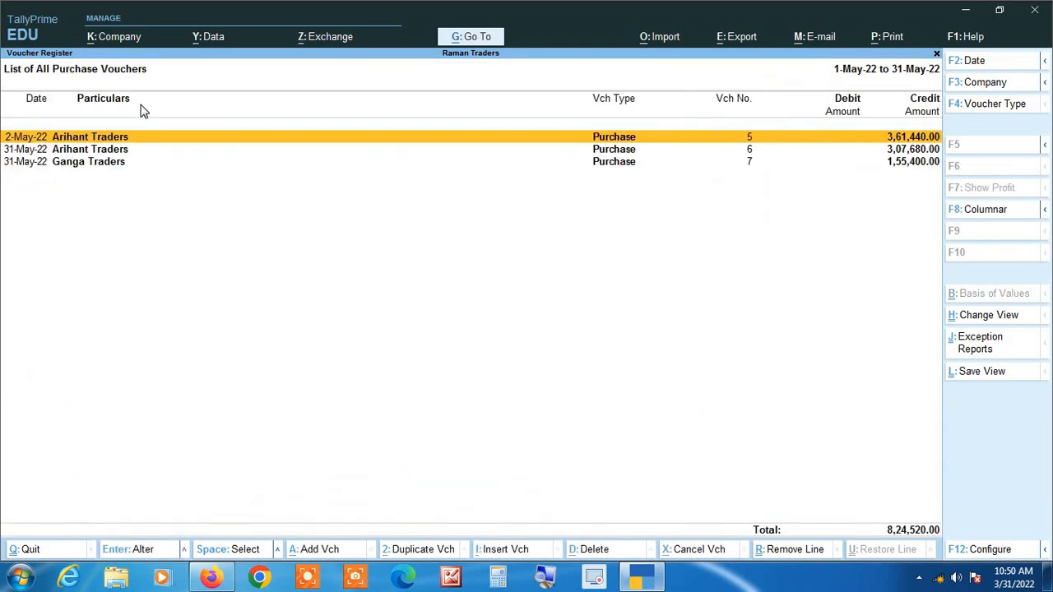
{"action": "key", "text": "Escape"}
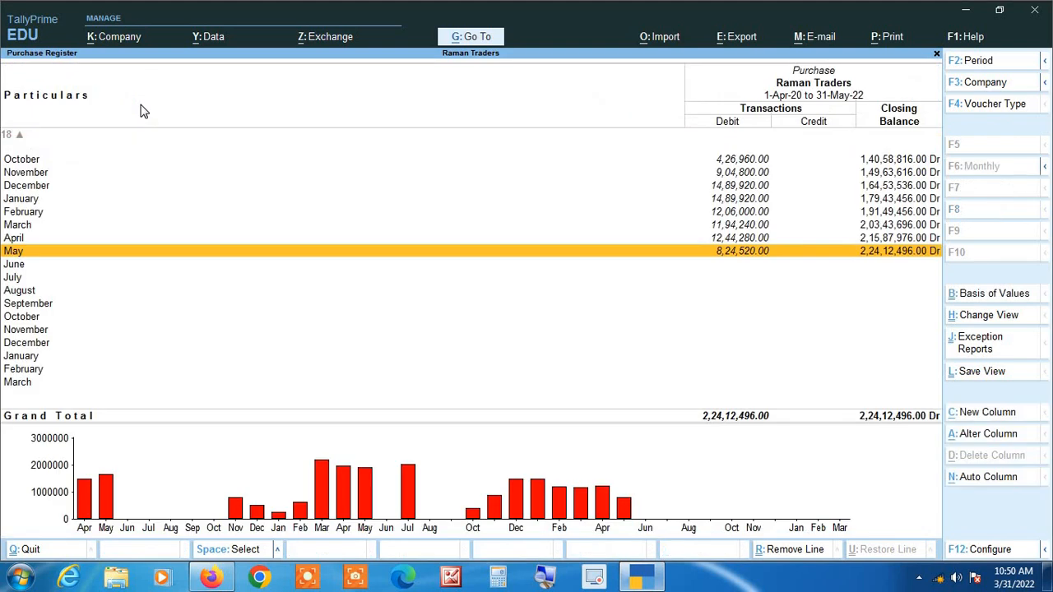
Open the first purchase voucher of April 2020 for review and return to the monthly Purchase Register.
{"action": "key", "text": "Home"}
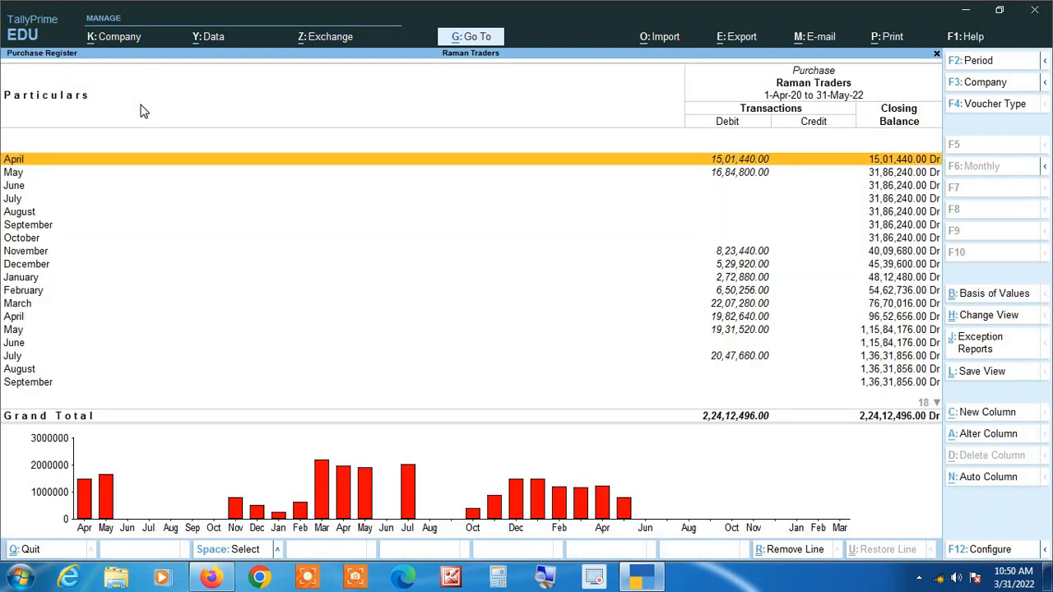
{"action": "key", "text": "Return"}
{"action": "key", "text": "Return"}
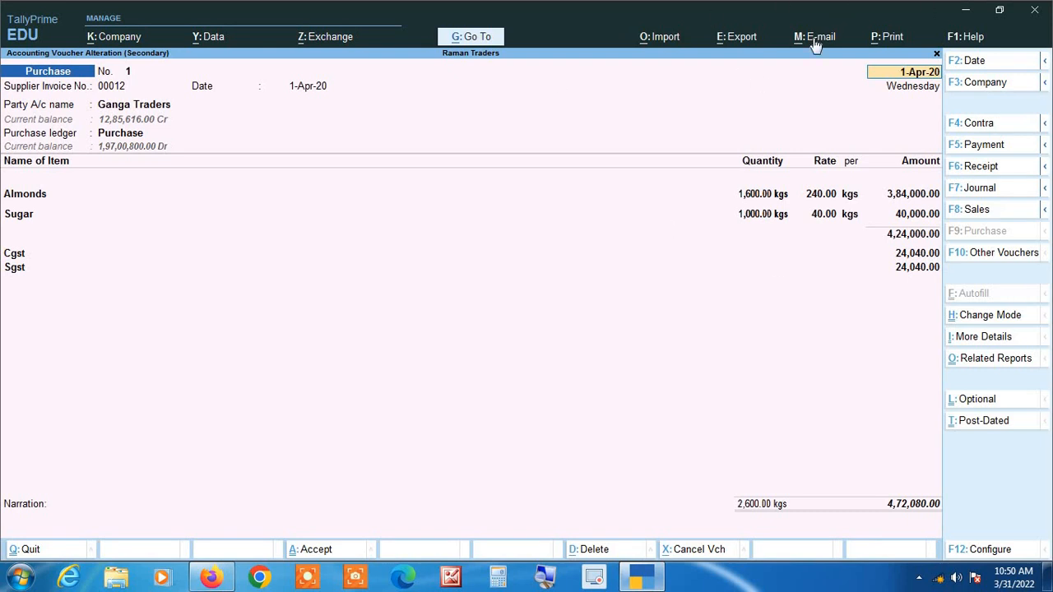
{"action": "key", "text": "Escape"}
{"action": "key", "text": "Return"}
{"action": "key", "text": "Escape"}
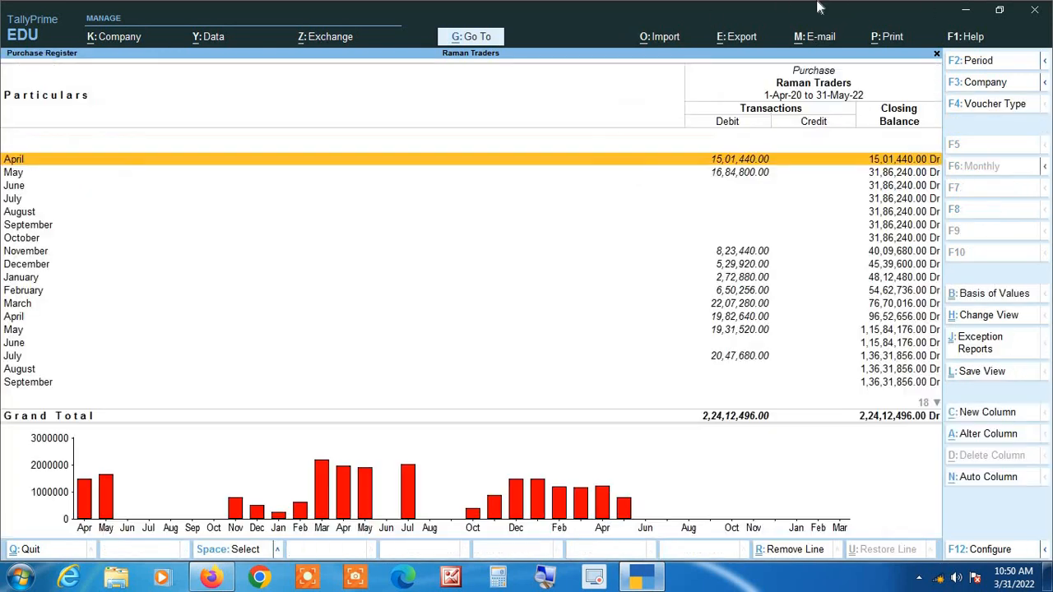
Review the last purchase voucher of May 2022, from Ganga Traders, and leave the Purchase Register.
{"action": "key", "text": "Down"}
{"action": "key", "text": "Down"}
{"action": "key", "text": "Down"}
{"action": "key", "text": "Down"}
{"action": "key", "text": "Down"}
{"action": "key", "text": "Down"}
{"action": "key", "text": "Down"}
{"action": "key", "text": "Down"}
{"action": "key", "text": "Down"}
{"action": "key", "text": "Down"}
{"action": "key", "text": "Down"}
{"action": "key", "text": "Down"}
{"action": "key", "text": "Down"}
{"action": "key", "text": "Down"}
{"action": "key", "text": "Down"}
{"action": "key", "text": "Down"}
{"action": "key", "text": "Down"}
{"action": "key", "text": "Down"}
{"action": "key", "text": "Down"}
{"action": "key", "text": "Down"}
{"action": "key", "text": "Down"}
{"action": "key", "text": "Down"}
{"action": "key", "text": "Down"}
{"action": "key", "text": "Down"}
{"action": "key", "text": "Down"}
{"action": "key", "text": "Down"}
{"action": "key", "text": "Down"}
{"action": "key", "text": "Down"}
{"action": "key", "text": "Down"}
{"action": "key", "text": "Down"}
{"action": "key", "text": "Down"}
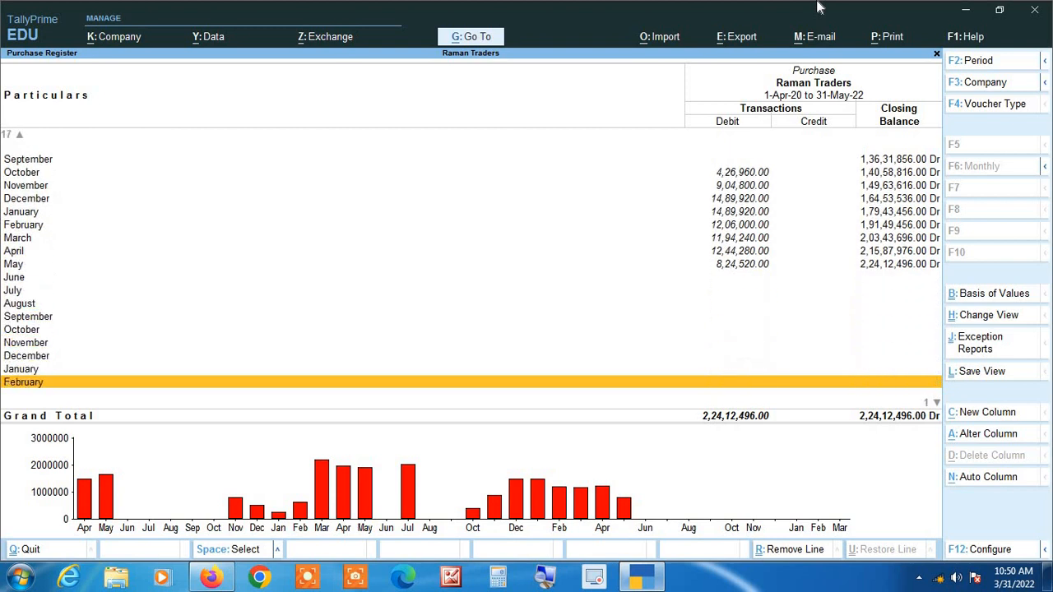
{"action": "key", "text": "Up"}
{"action": "key", "text": "Up"}
{"action": "key", "text": "Up"}
{"action": "key", "text": "Up"}
{"action": "key", "text": "Up"}
{"action": "key", "text": "Up"}
{"action": "key", "text": "Up"}
{"action": "key", "text": "Up"}
{"action": "key", "text": "Up"}
{"action": "key", "text": "Up"}
{"action": "key", "text": "Down"}
{"action": "key", "text": "Return"}
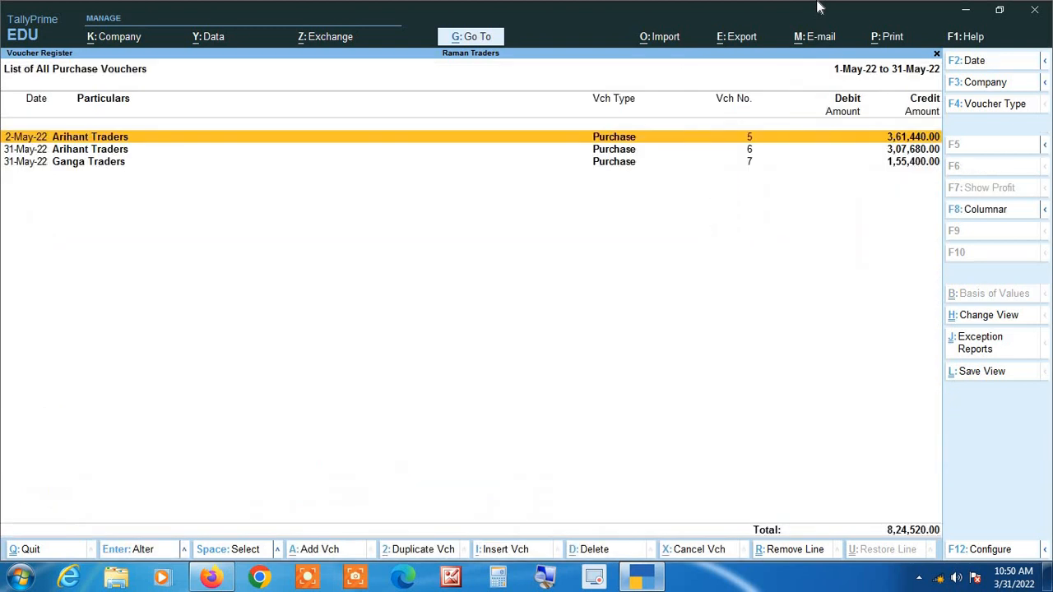
{"action": "key", "text": "Down"}
{"action": "key", "text": "Down"}
{"action": "key", "text": "Return"}
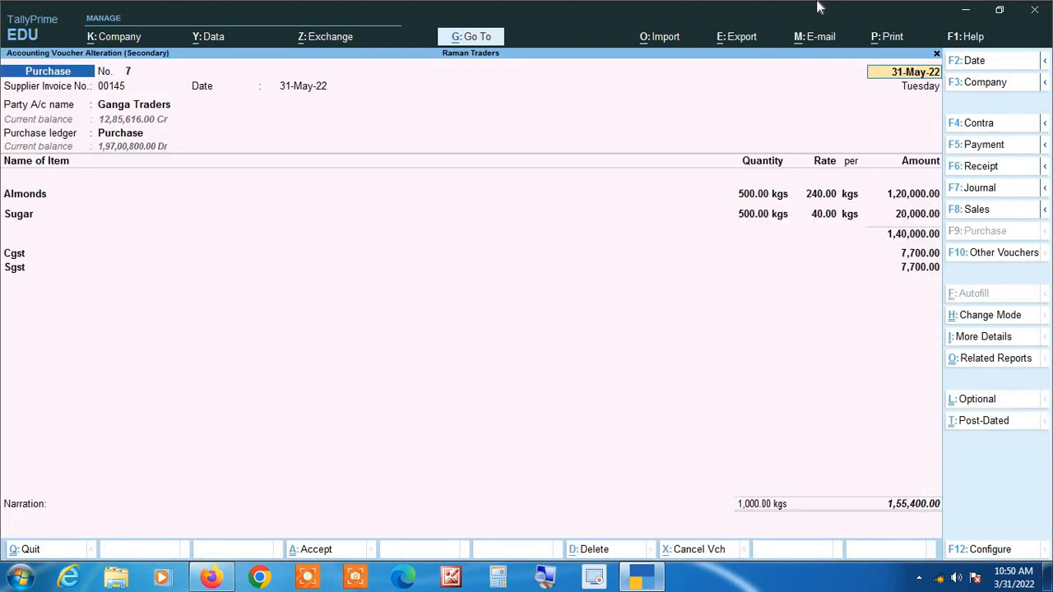
{"action": "key", "text": "Escape"}
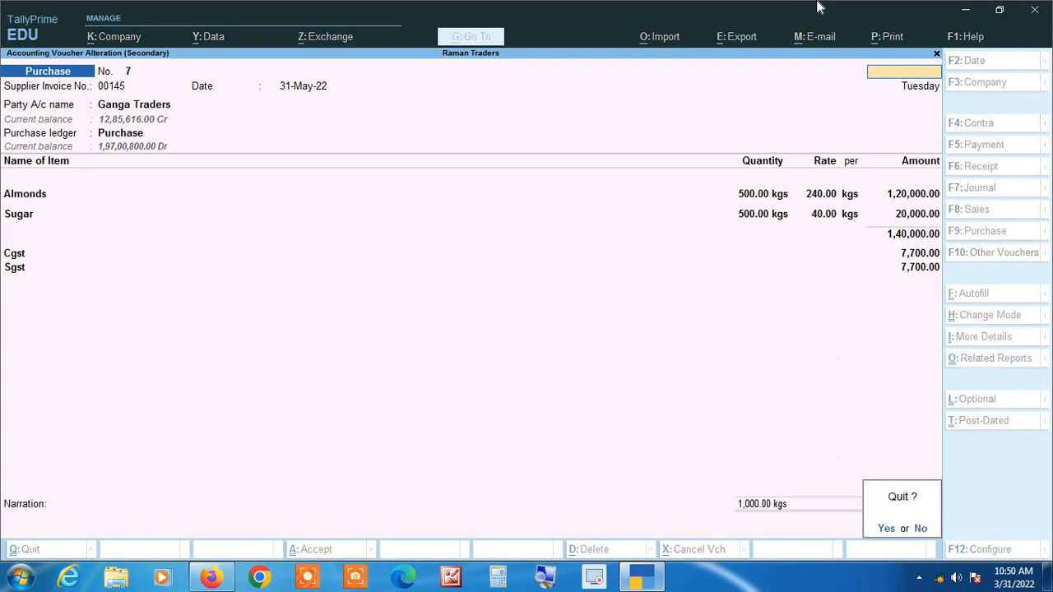
{"action": "key", "text": "y"}
{"action": "key", "text": "Escape"}
{"action": "key", "text": "Escape"}
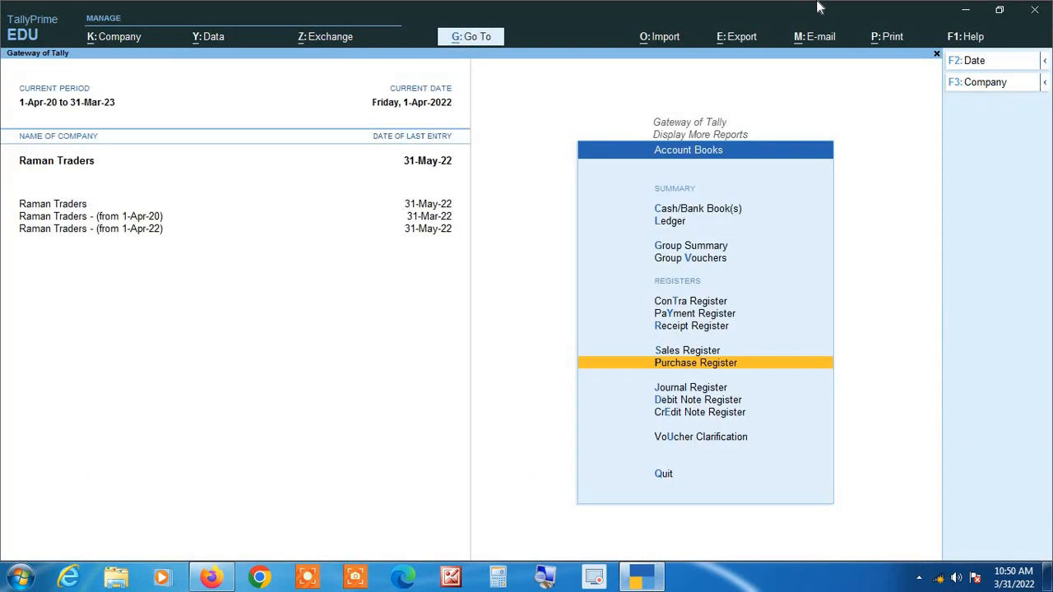
Switch to the company Raman Traders - (from 1-Apr-20) and accept the period 1-4-2020 to 31-3-2023.
{"action": "left_click", "coordinate": [123, 218]}
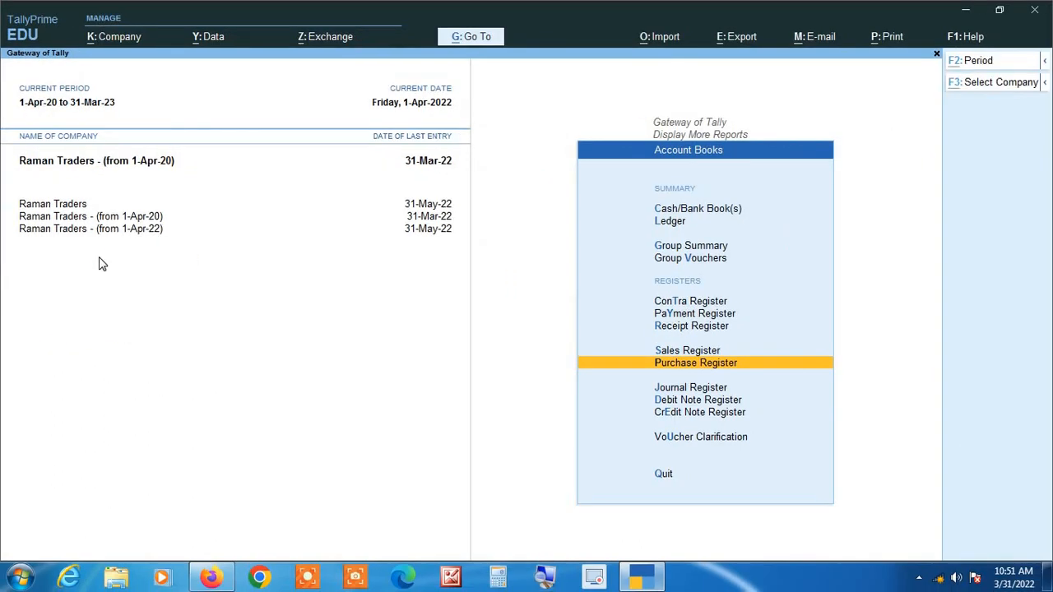
{"action": "key", "text": "alt+F2"}
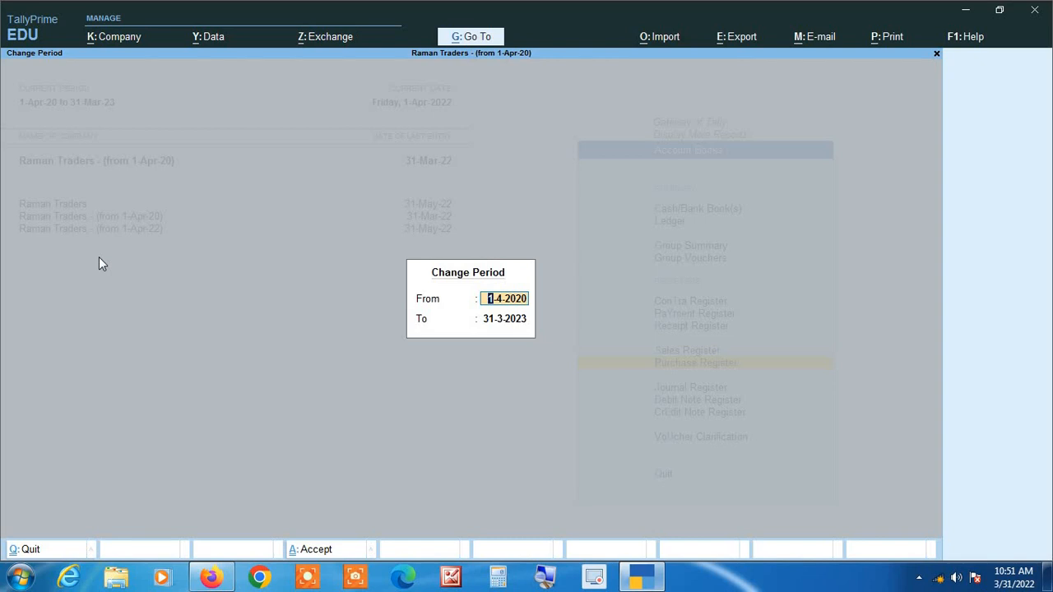
{"action": "key", "text": "Return"}
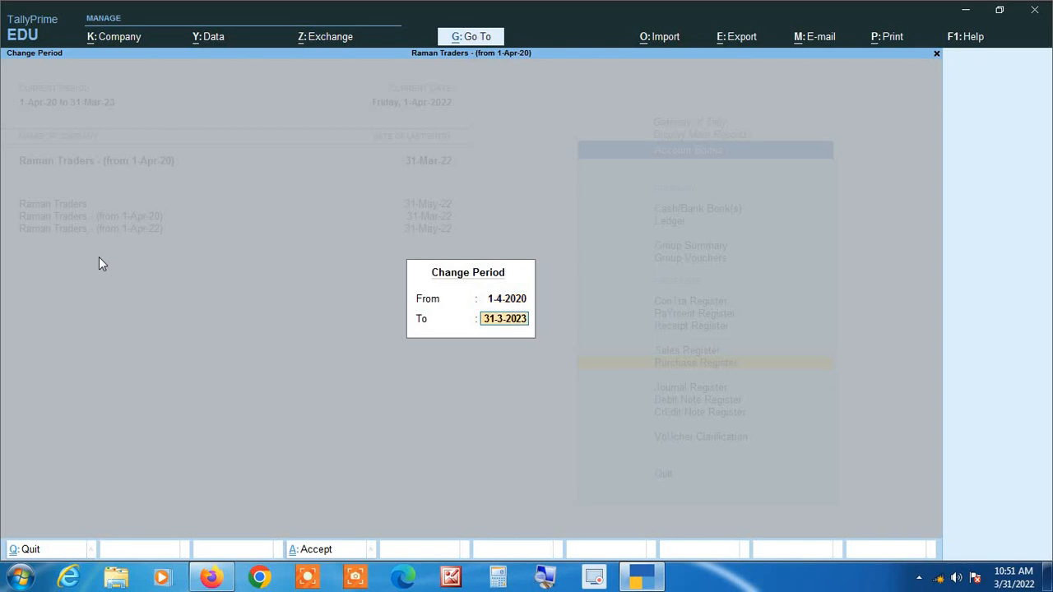
{"action": "key", "text": "Return"}
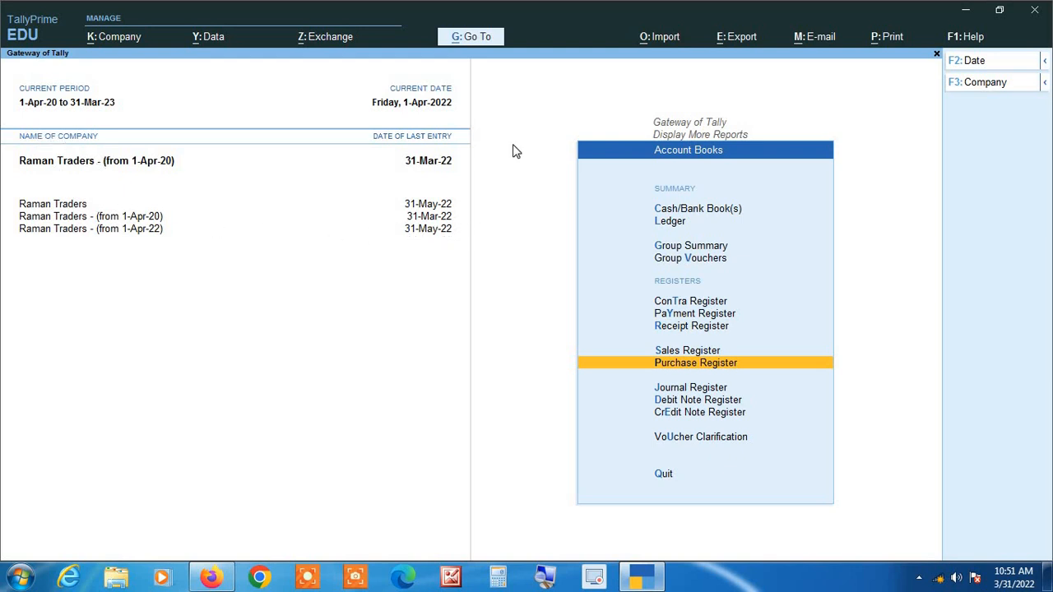
Display the Purchase Register of Raman Traders - (from 1-Apr-20).
{"action": "key", "text": "Escape"}
{"action": "key", "text": "Escape"}
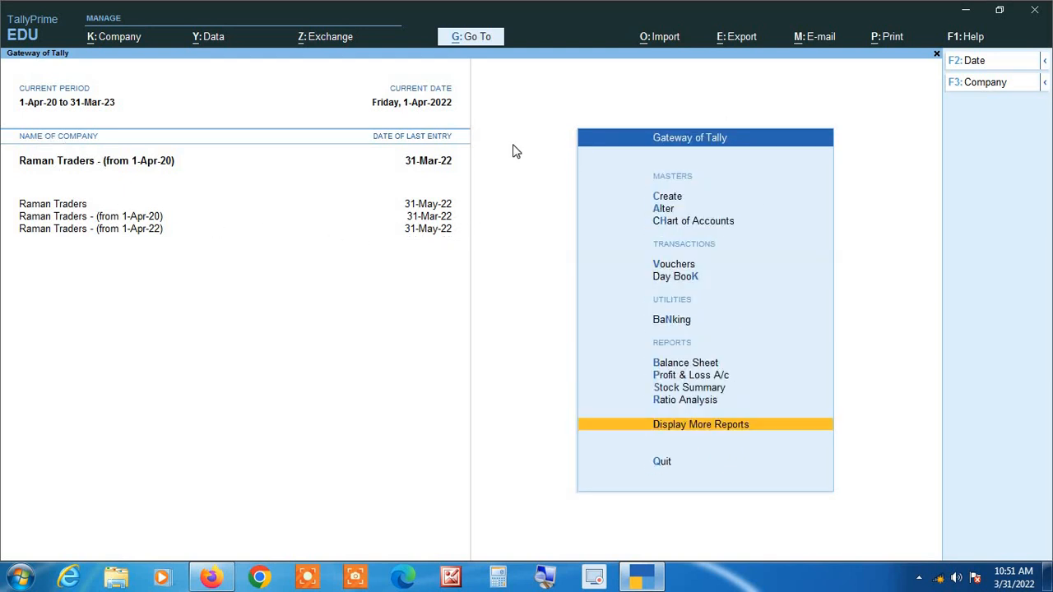
{"action": "key", "text": "d"}
{"action": "key", "text": "a"}
{"action": "key", "text": "p"}
{"action": "key", "text": "Up"}
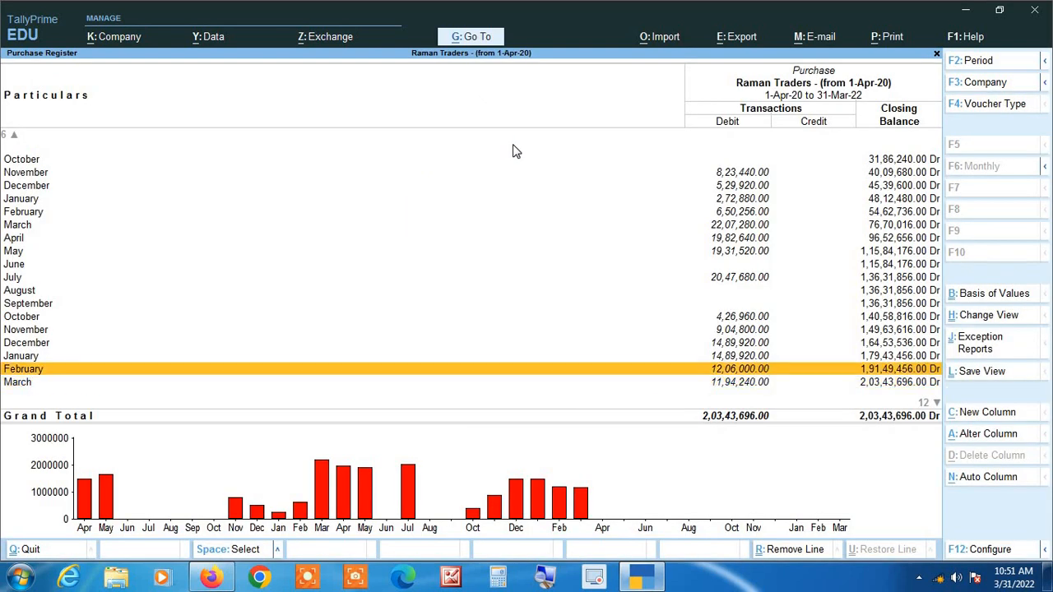
Open the first purchase voucher of April 2020 in the split company for comparison with the original.
{"action": "key", "text": "Up"}
{"action": "key", "text": "Up"}
{"action": "key", "text": "Up"}
{"action": "key", "text": "Up"}
{"action": "key", "text": "Up"}
{"action": "key", "text": "Up"}
{"action": "key", "text": "Up"}
{"action": "key", "text": "Up"}
{"action": "key", "text": "Up"}
{"action": "key", "text": "Up"}
{"action": "key", "text": "Up"}
{"action": "key", "text": "Up"}
{"action": "key", "text": "Up"}
{"action": "key", "text": "Up"}
{"action": "key", "text": "Up"}
{"action": "key", "text": "Up"}
{"action": "key", "text": "Up"}
{"action": "key", "text": "Up"}
{"action": "key", "text": "Up"}
{"action": "key", "text": "Up"}
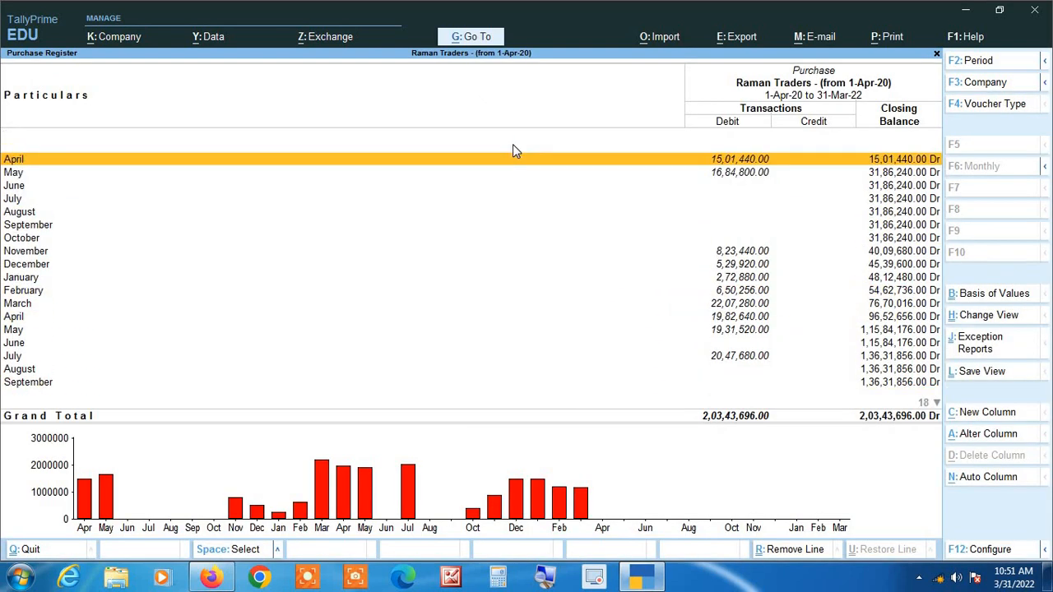
{"action": "key", "text": "Return"}
{"action": "key", "text": "Return"}
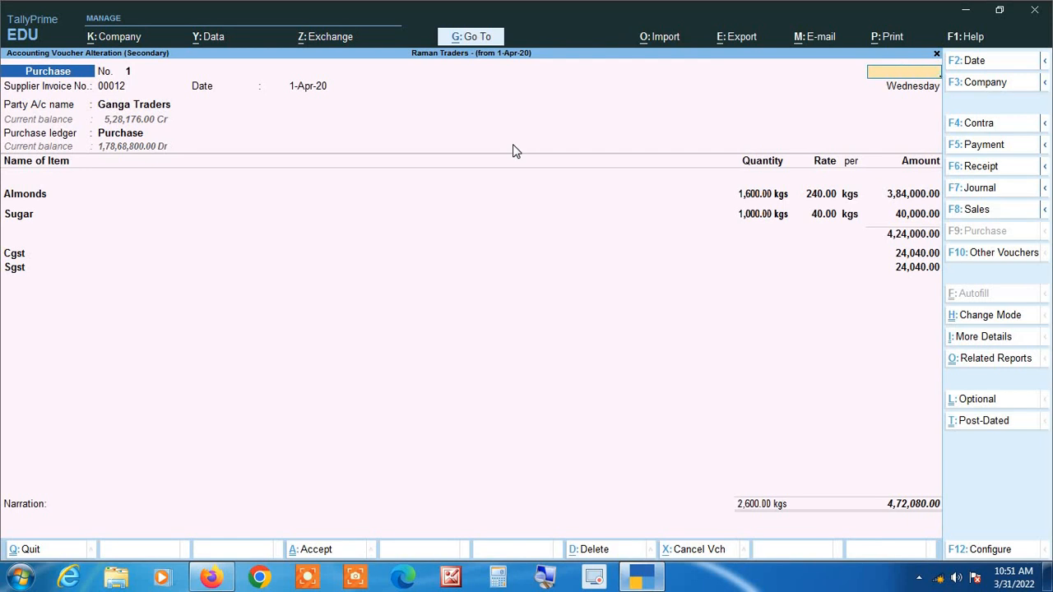
Return to the Purchase Register and examine the monthly purchases from April 2020 through March 2022.
{"action": "key", "text": "Escape"}
{"action": "key", "text": "Escape"}
{"action": "key", "text": "Down"}
{"action": "key", "text": "Down"}
{"action": "key", "text": "Down"}
{"action": "key", "text": "Down"}
{"action": "key", "text": "Down"}
{"action": "key", "text": "Down"}
{"action": "key", "text": "Down"}
{"action": "key", "text": "Down"}
{"action": "key", "text": "Down"}
{"action": "key", "text": "Down"}
{"action": "key", "text": "Down"}
{"action": "key", "text": "Down"}
{"action": "key", "text": "Down"}
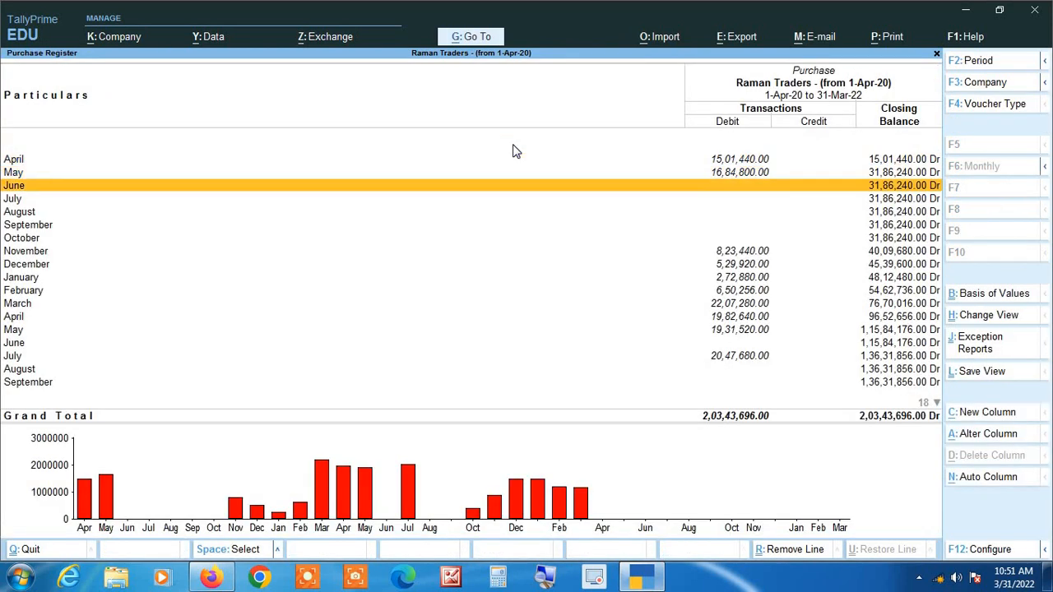
{"action": "key", "text": "Down"}
{"action": "key", "text": "Down"}
{"action": "key", "text": "Down"}
{"action": "key", "text": "Down"}
{"action": "key", "text": "Down"}
{"action": "key", "text": "Down"}
{"action": "key", "text": "Down"}
{"action": "key", "text": "Down"}
{"action": "key", "text": "Down"}
{"action": "key", "text": "Down"}
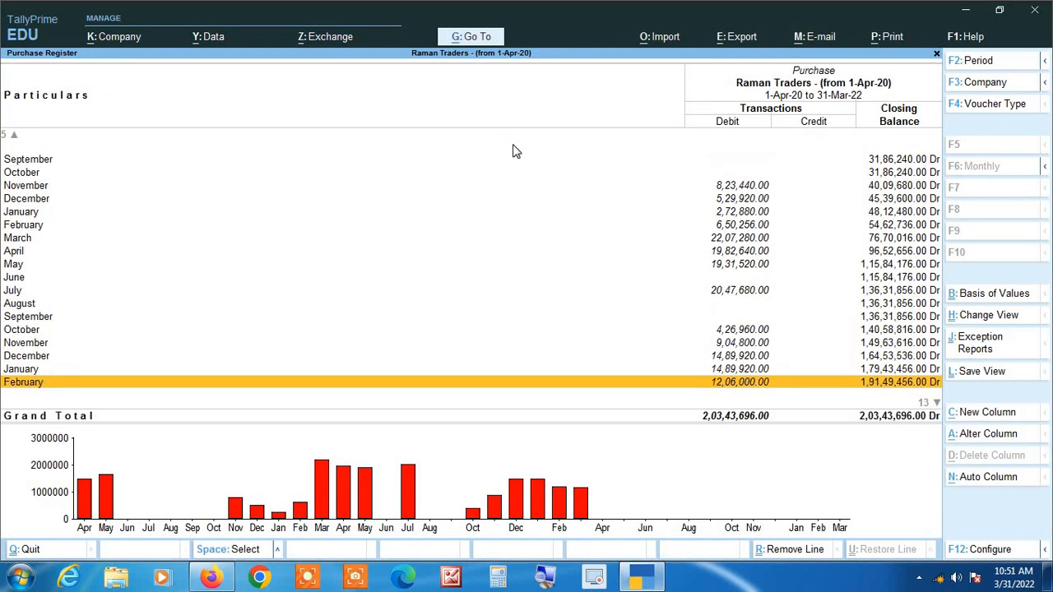
{"action": "key", "text": "Up"}
{"action": "key", "text": "Up"}
{"action": "key", "text": "Up"}
{"action": "key", "text": "Up"}
{"action": "key", "text": "Up"}
{"action": "key", "text": "Up"}
{"action": "key", "text": "Up"}
{"action": "key", "text": "Up"}
{"action": "key", "text": "Up"}
{"action": "key", "text": "Up"}
{"action": "key", "text": "Up"}
{"action": "key", "text": "Up"}
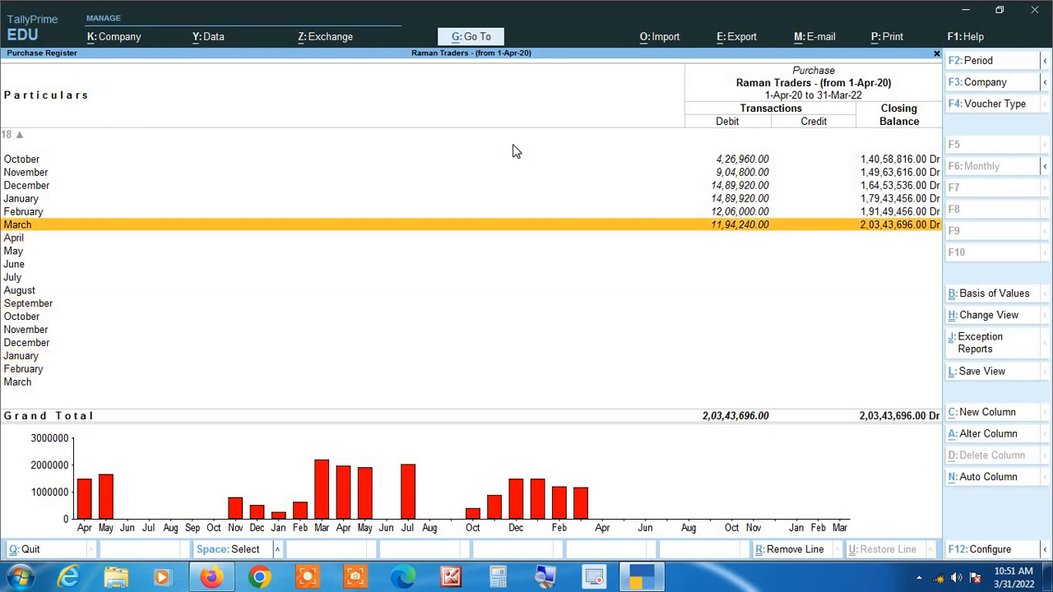
Open the last purchase voucher of March 2022, from Arihant Traders, in the split company.
{"action": "key", "text": "Return"}
{"action": "key", "text": "Down"}
{"action": "key", "text": "Down"}
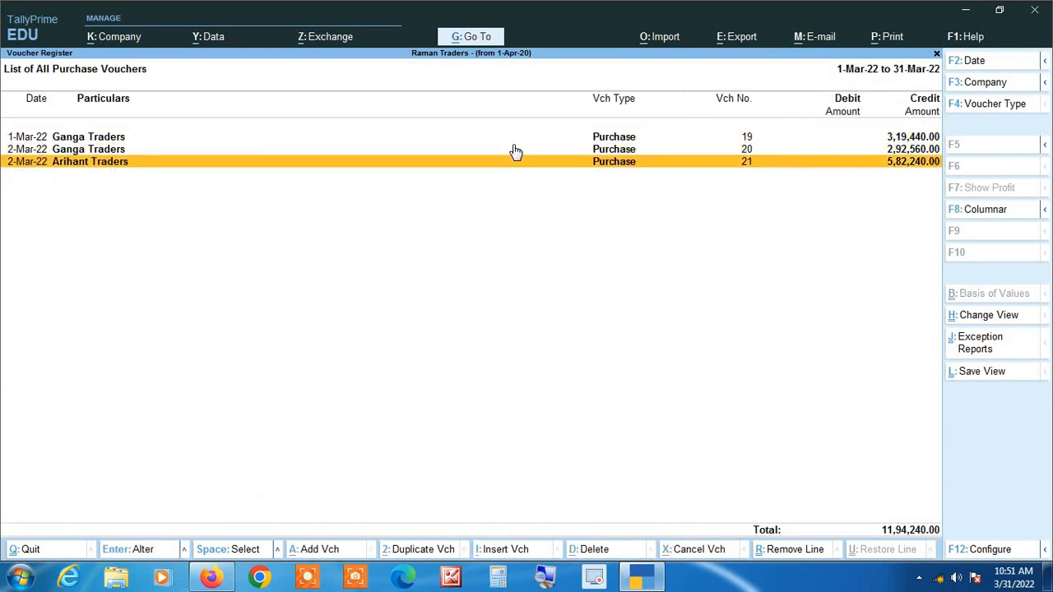
{"action": "key", "text": "Return"}
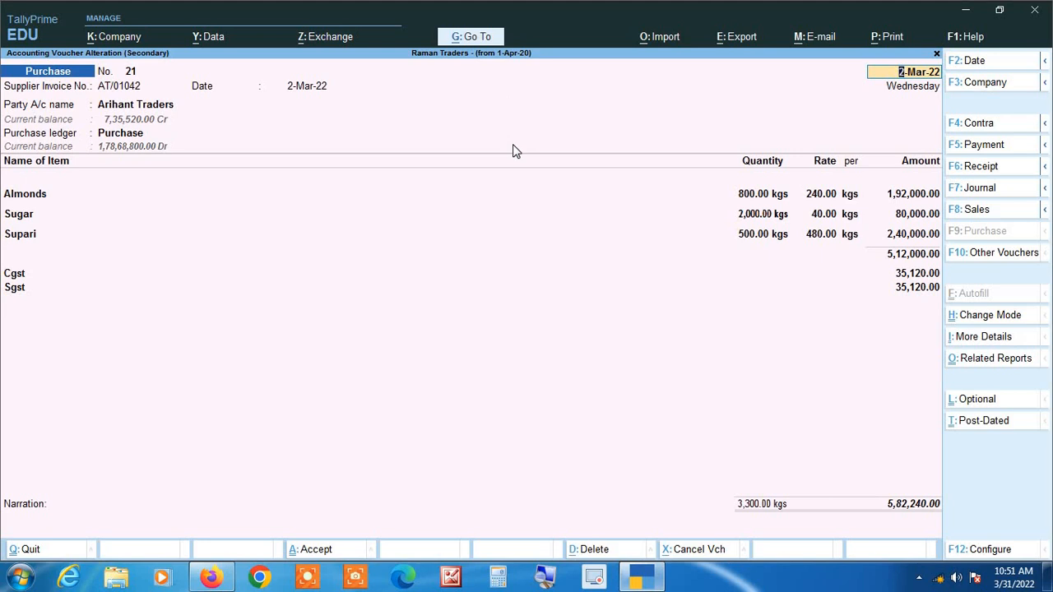
Quit the Arihant Traders voucher without saving and leave the Purchase Register for the Gateway of Tally.
{"action": "key", "text": "BackSpace"}
{"action": "key", "text": "Escape"}
{"action": "key", "text": "y"}
{"action": "key", "text": "Escape"}
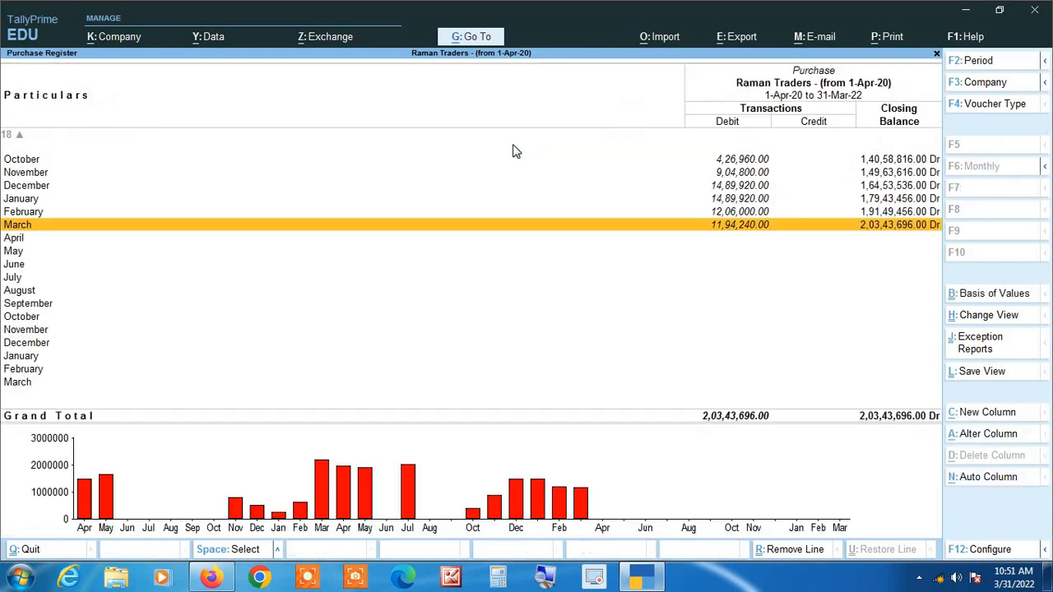
{"action": "key", "text": "Escape"}
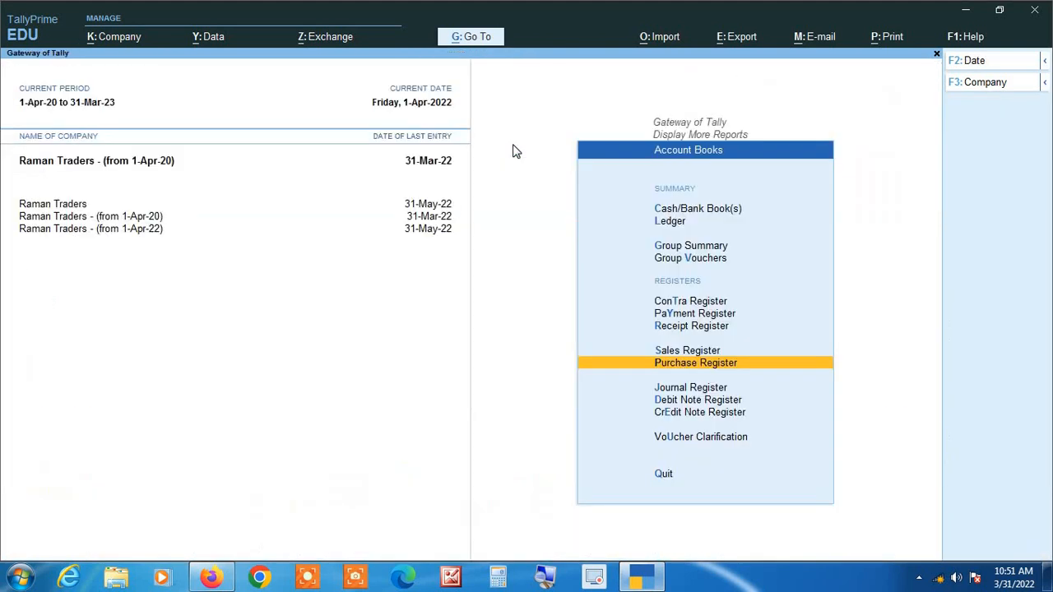
{"action": "key", "text": "Escape"}
{"action": "key", "text": "Escape"}
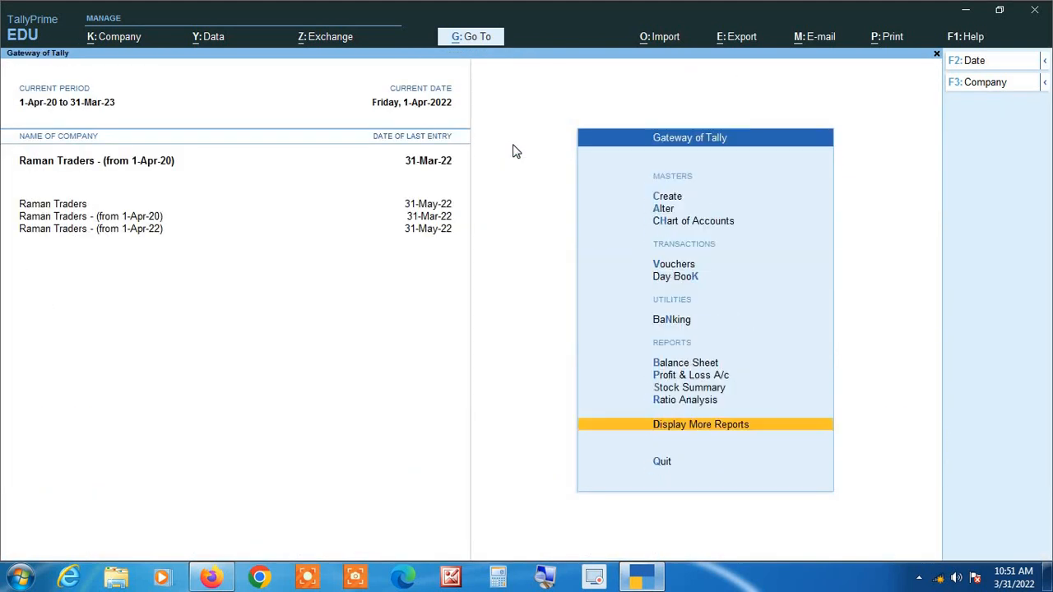
Switch to the company Raman Traders - (from 1-Apr-22) and display its Balance Sheet in detailed form.
{"action": "left_click", "coordinate": [133, 230]}
{"action": "left_click", "coordinate": [545, 578]}
{"action": "key", "text": "b"}
{"action": "key", "text": "alt"}
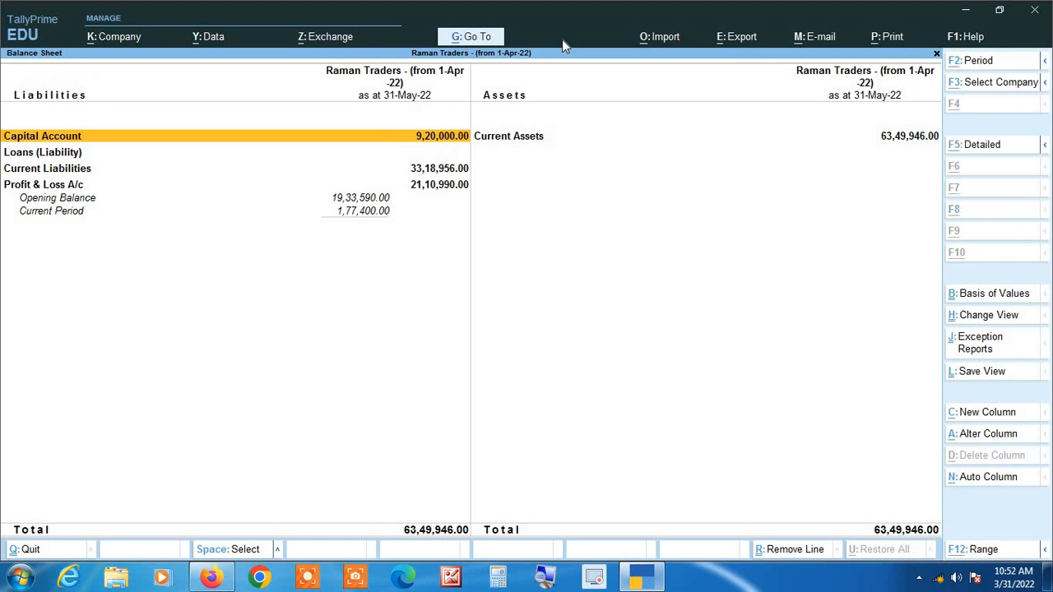
{"action": "key", "text": "alt+F5"}
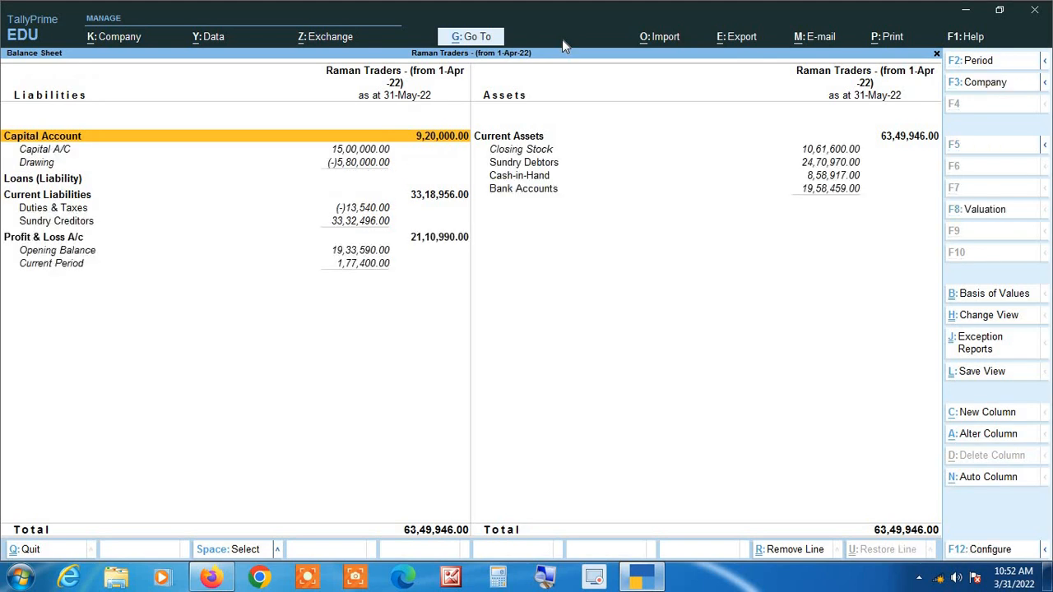
Drill down through Sundry Creditors to the monthly summary of Arihant Traders and check its opening balance.
{"action": "key", "text": "Down"}
{"action": "key", "text": "Down"}
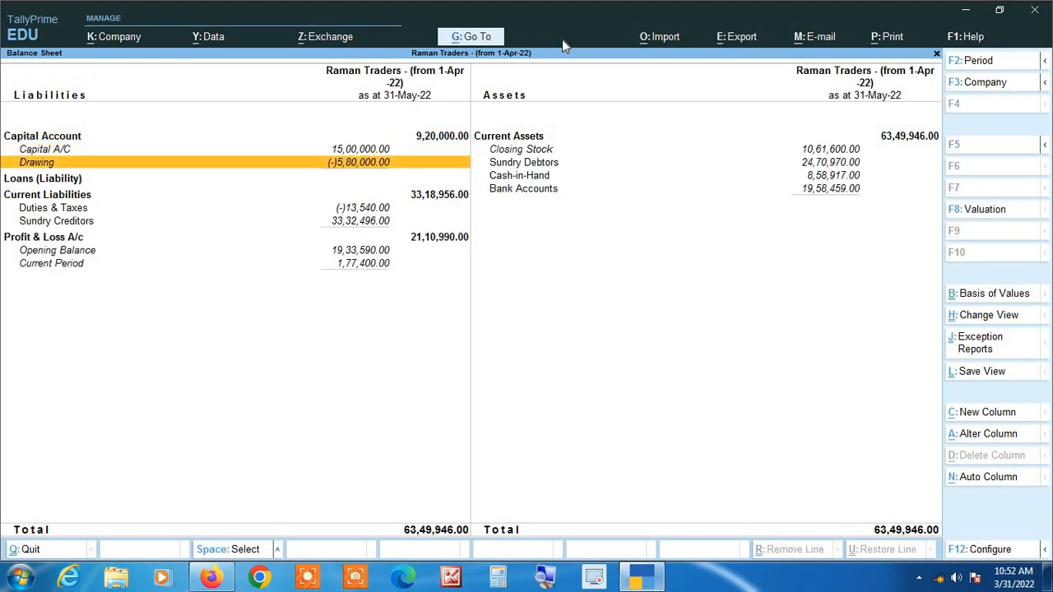
{"action": "key", "text": "Down"}
{"action": "key", "text": "Down"}
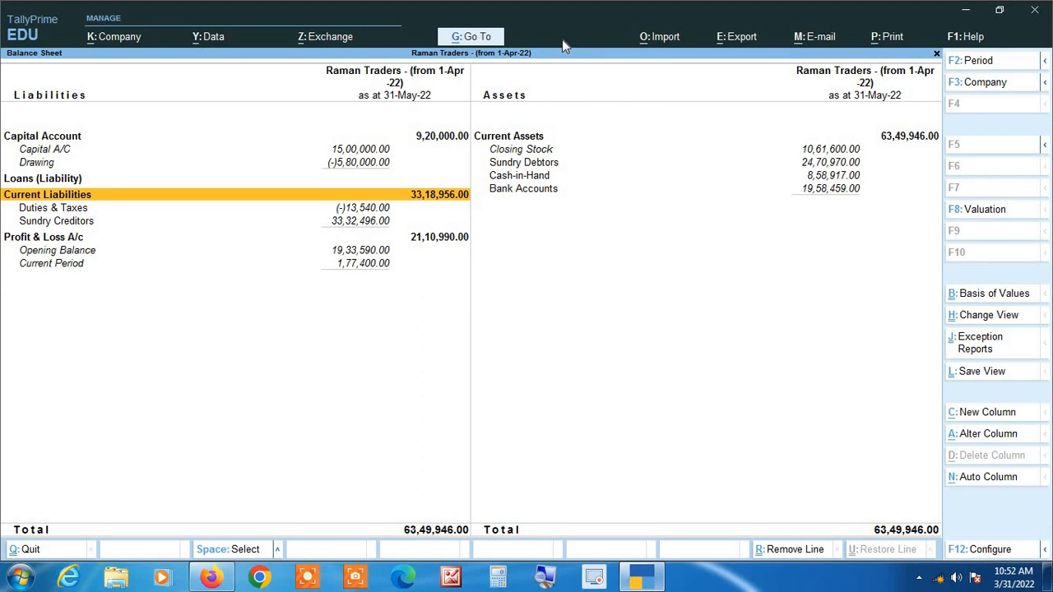
{"action": "key", "text": "Down"}
{"action": "key", "text": "Down"}
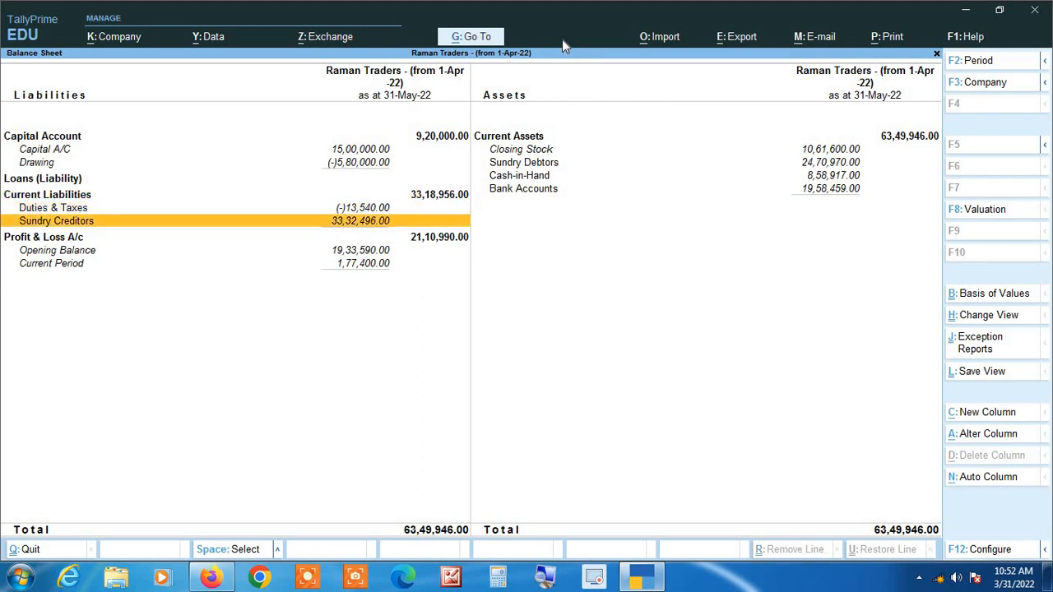
{"action": "key", "text": "Return"}
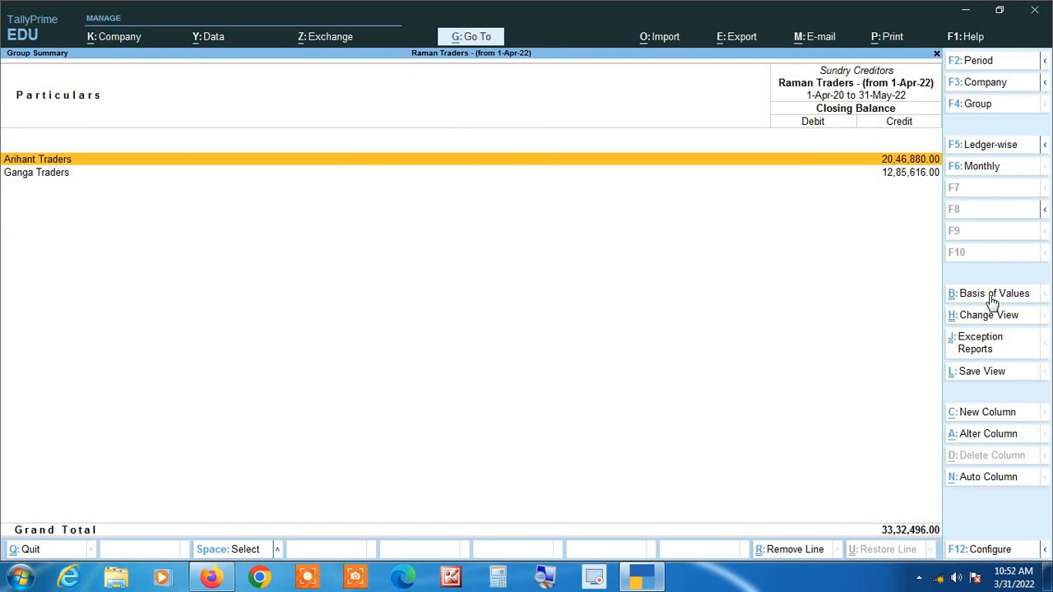
{"action": "key", "text": "Return"}
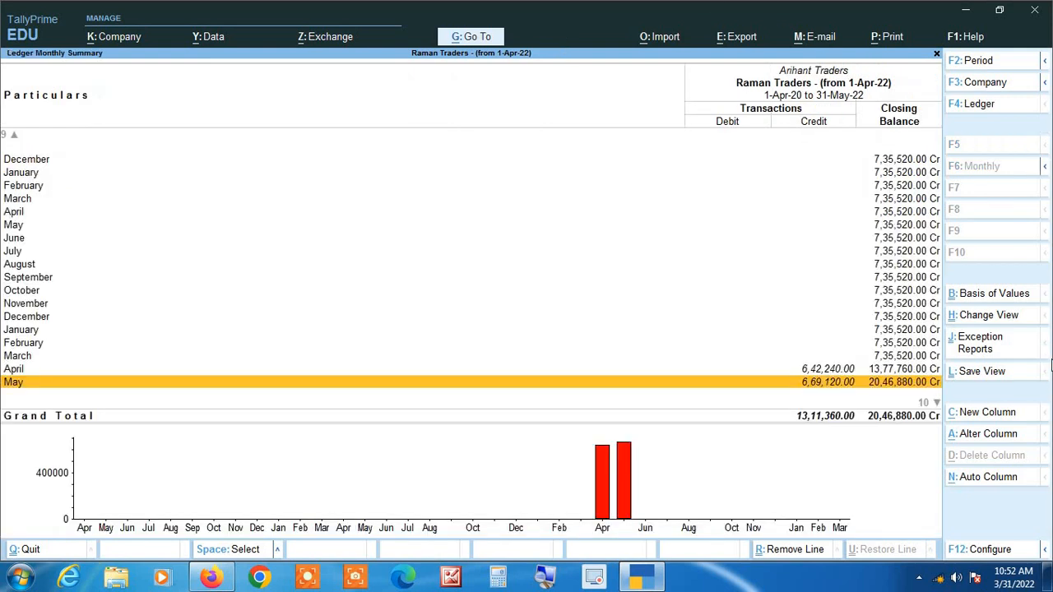
{"action": "key", "text": "Page_Down"}
{"action": "key", "text": "Home"}
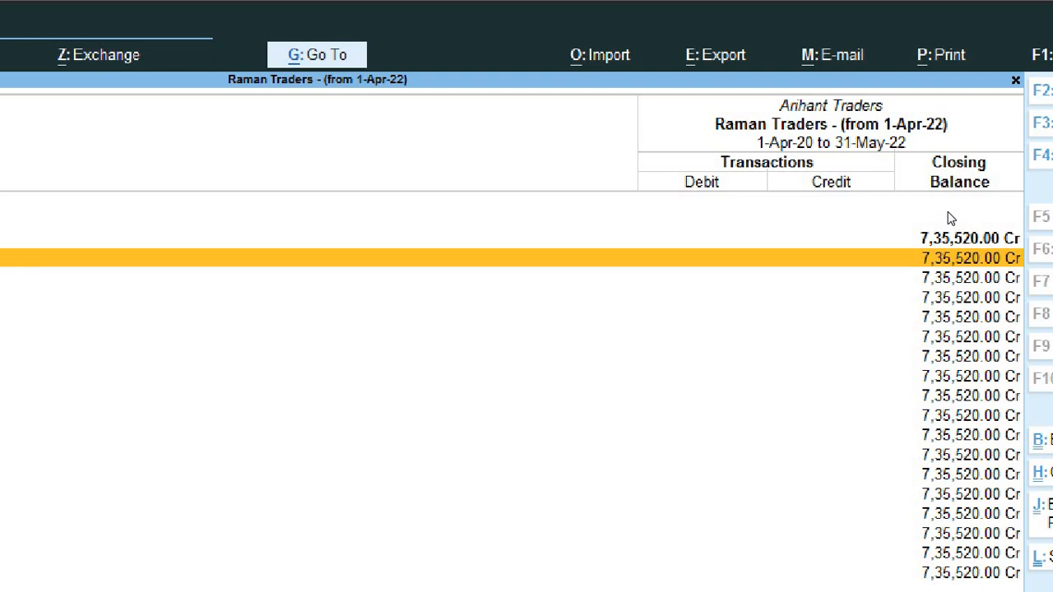
Close the Arihant Traders summary and the Balance Sheet to return to the Gateway of Tally.
{"action": "key", "text": "Escape"}
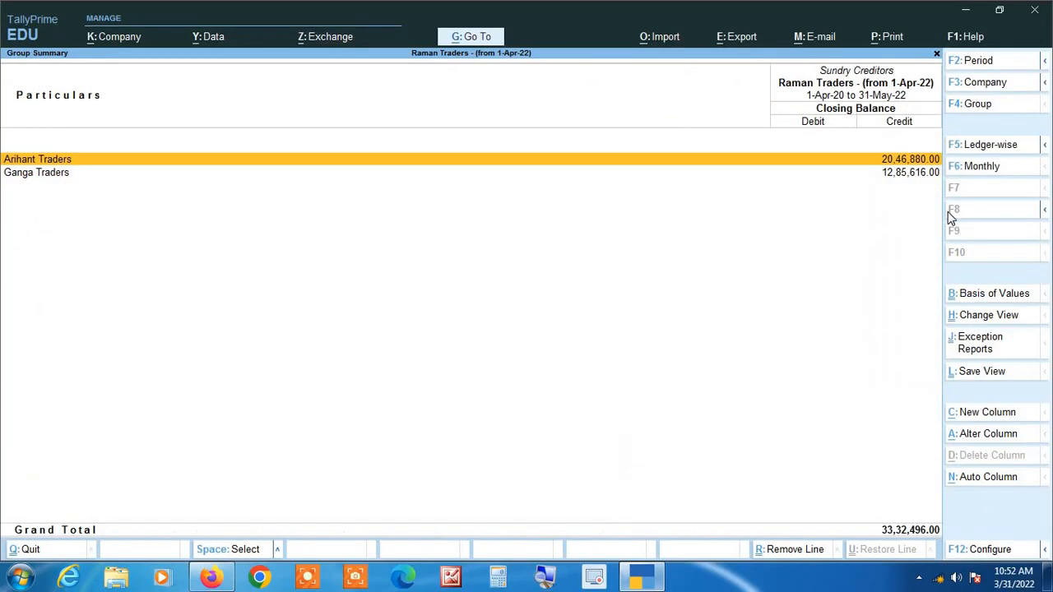
{"action": "key", "text": "Escape"}
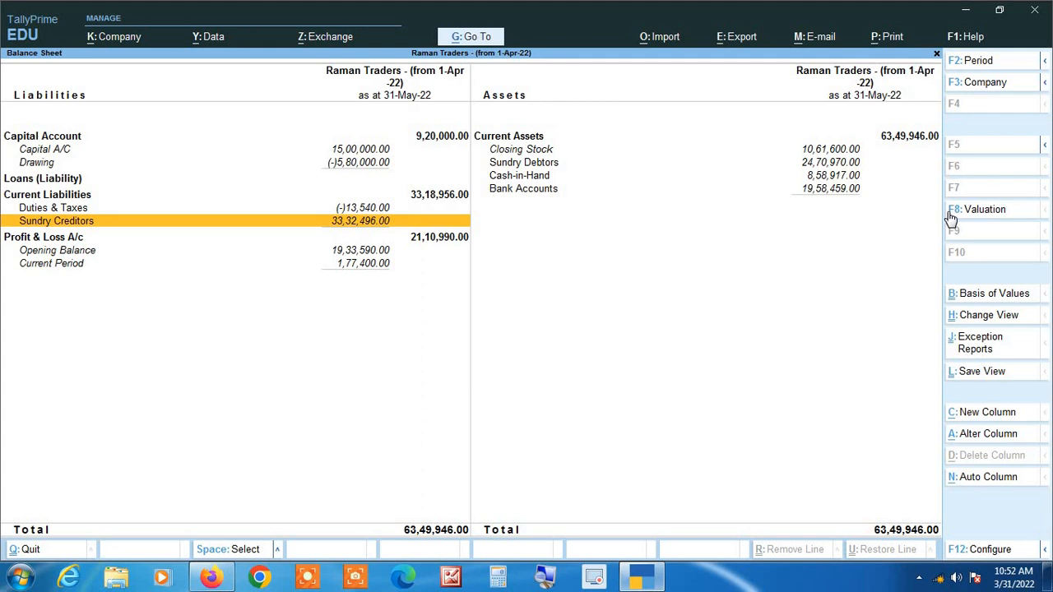
{"action": "key", "text": "Escape"}
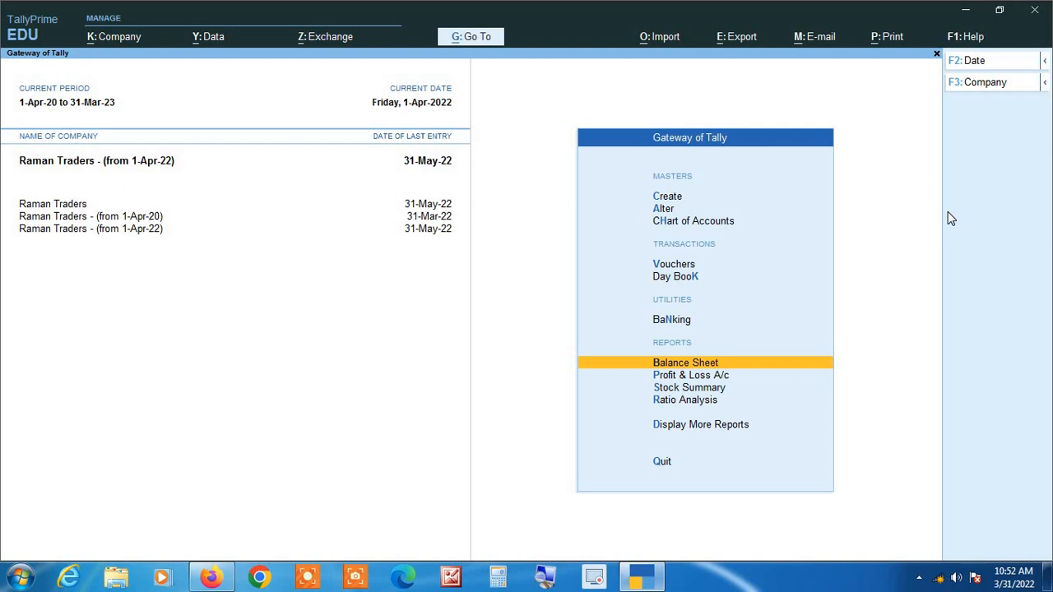